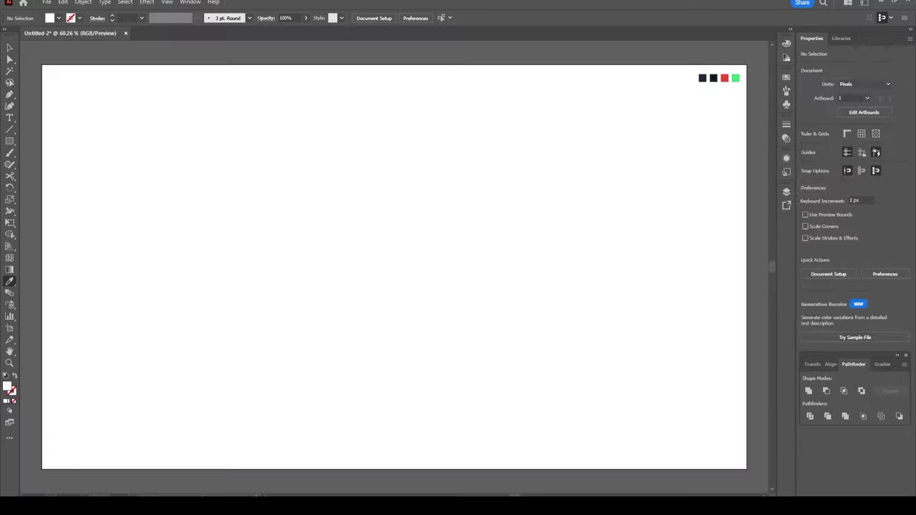
# Step: Draw a 1920×1080 px rectangle filled with the sampled dark swatch colour
pyautogui.press('i')
pyautogui.click(704, 77)
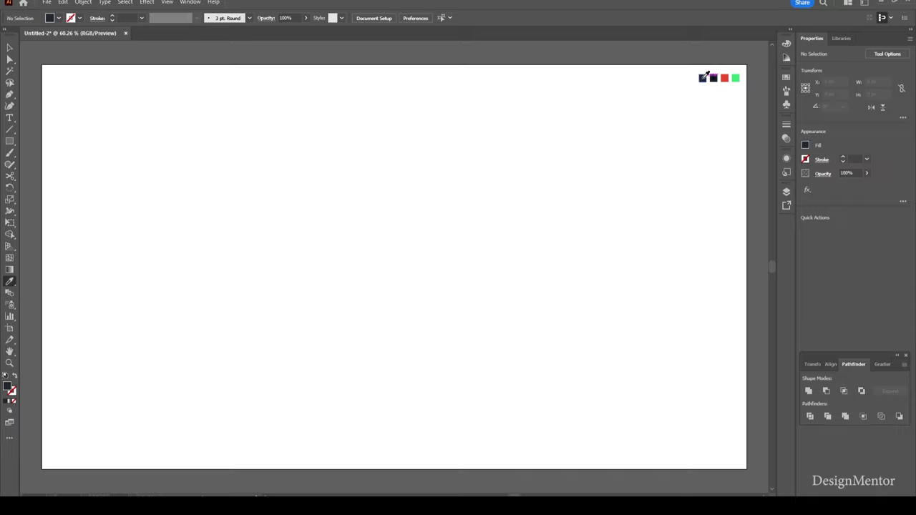
pyautogui.click(10, 143)
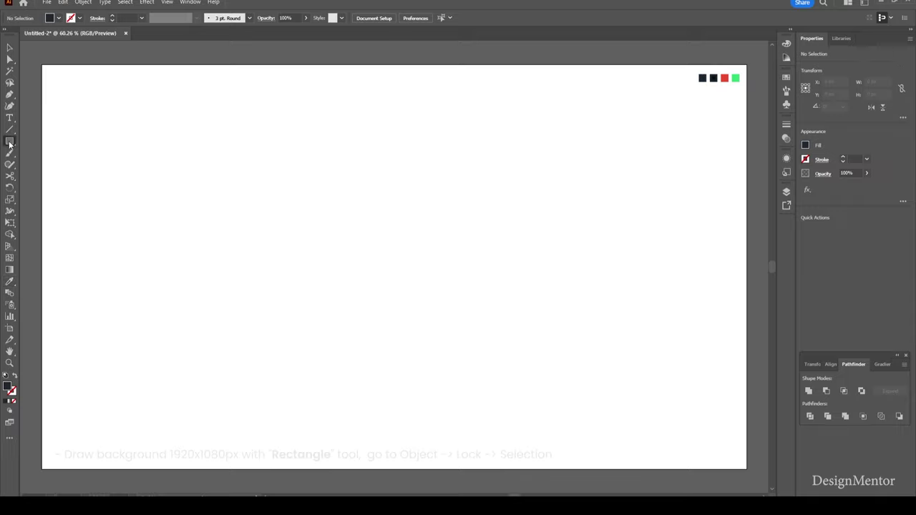
pyautogui.click(40, 140)
pyautogui.click(236, 187)
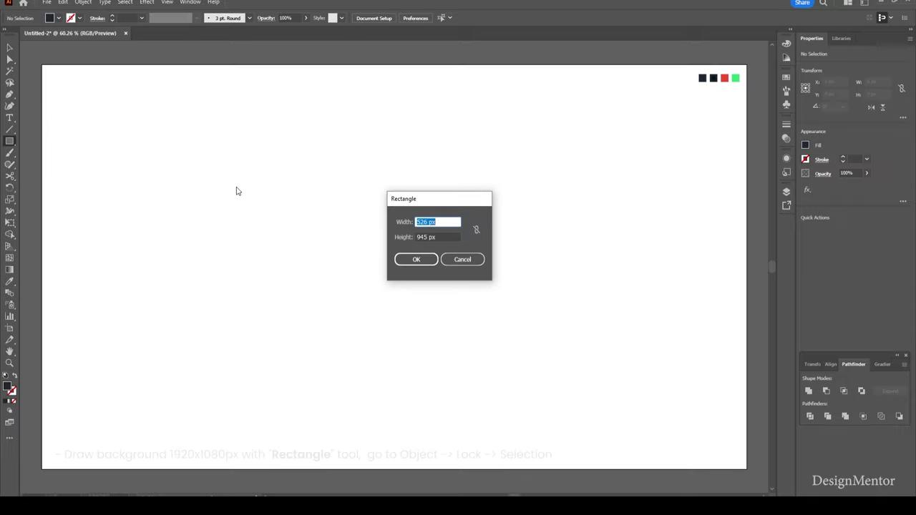
pyautogui.write('1920')
pyautogui.press('Tab')
pyautogui.write('10')
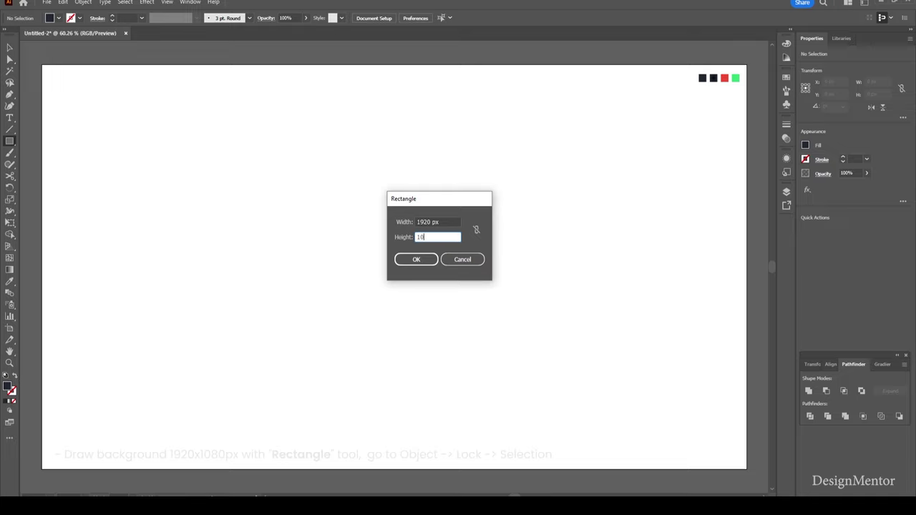
pyautogui.press('Return')
# Step: Send the rectangle to back, centre it on the artboard, lock it, and sample red as fill
pyautogui.press('v')
pyautogui.rightClick(402, 214)
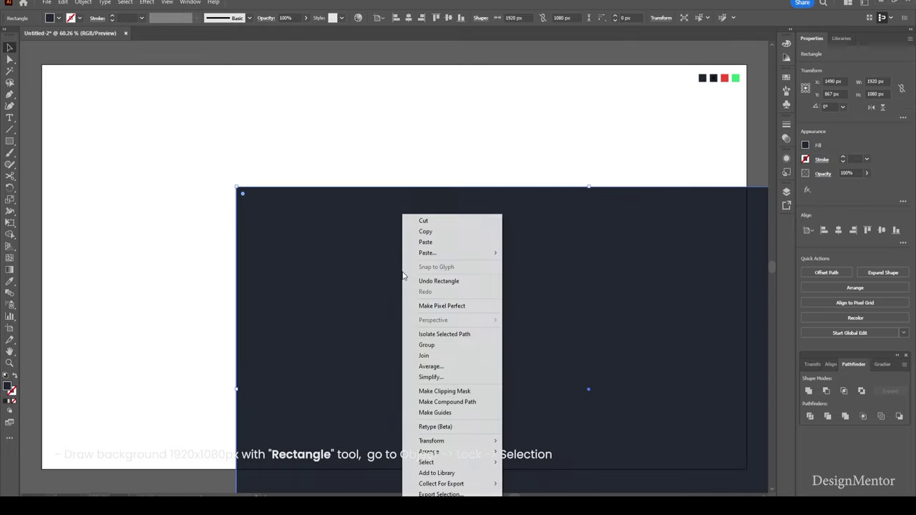
pyautogui.moveTo(431, 451)
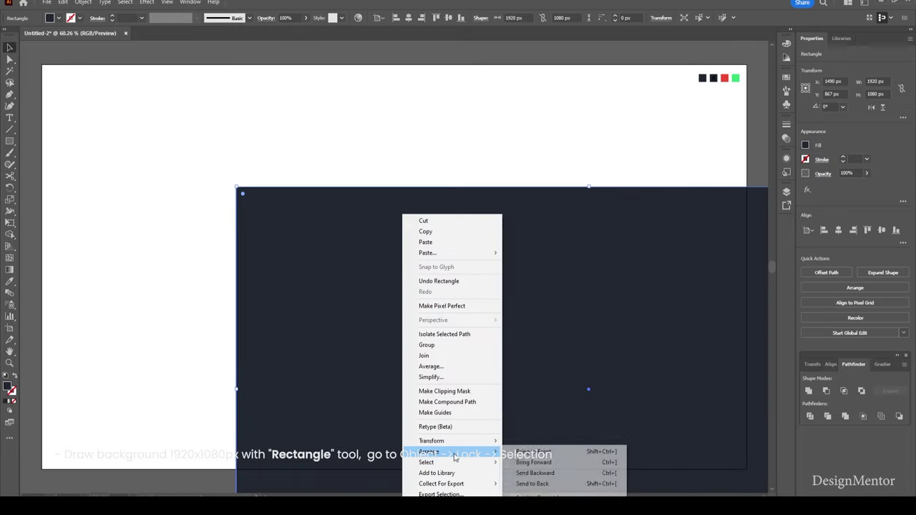
pyautogui.click(547, 484)
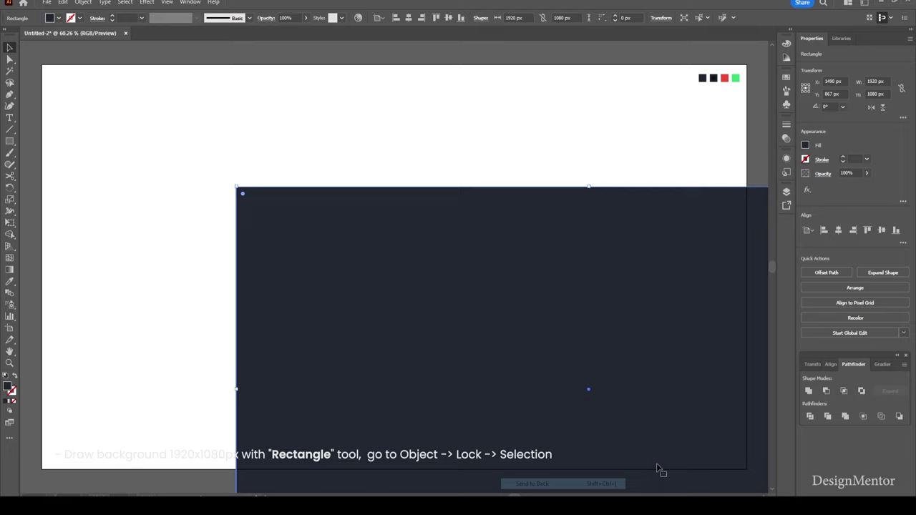
pyautogui.click(834, 365)
pyautogui.click(826, 391)
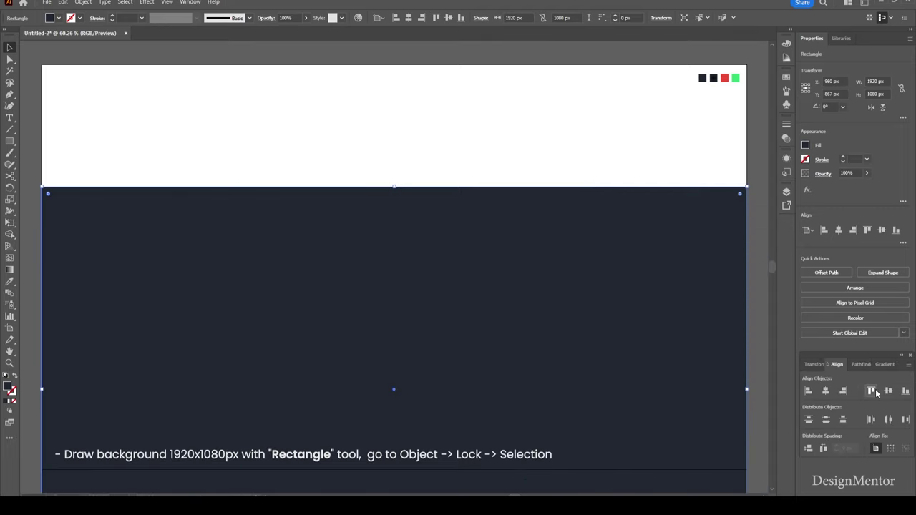
pyautogui.click(887, 391)
pyautogui.click(84, 3)
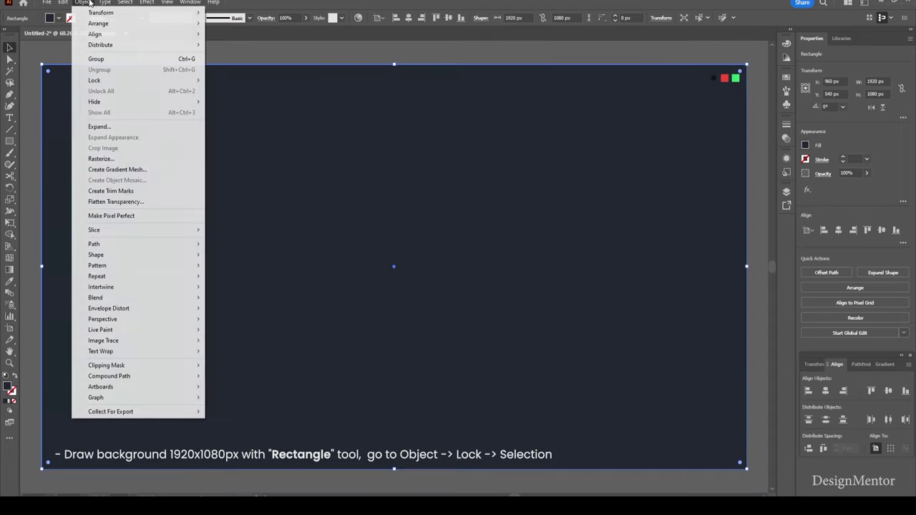
pyautogui.click(258, 76)
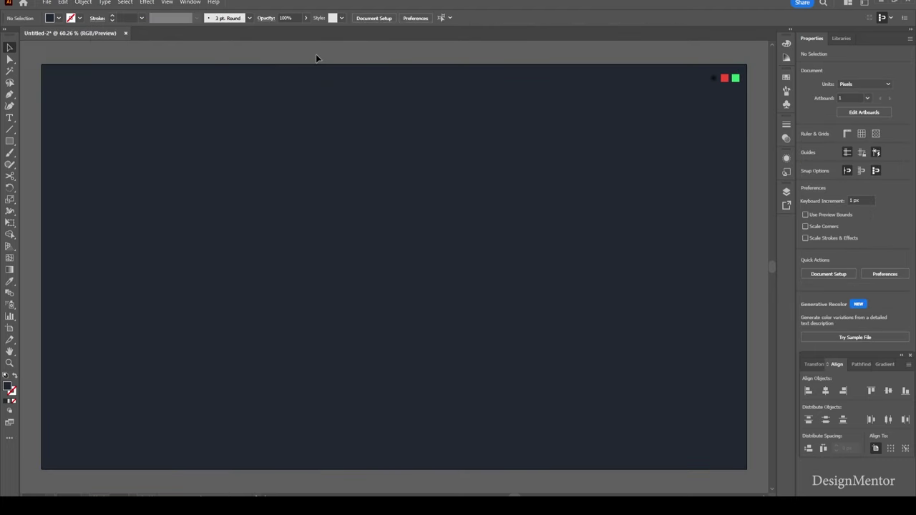
pyautogui.press('i')
pyautogui.click(724, 78)
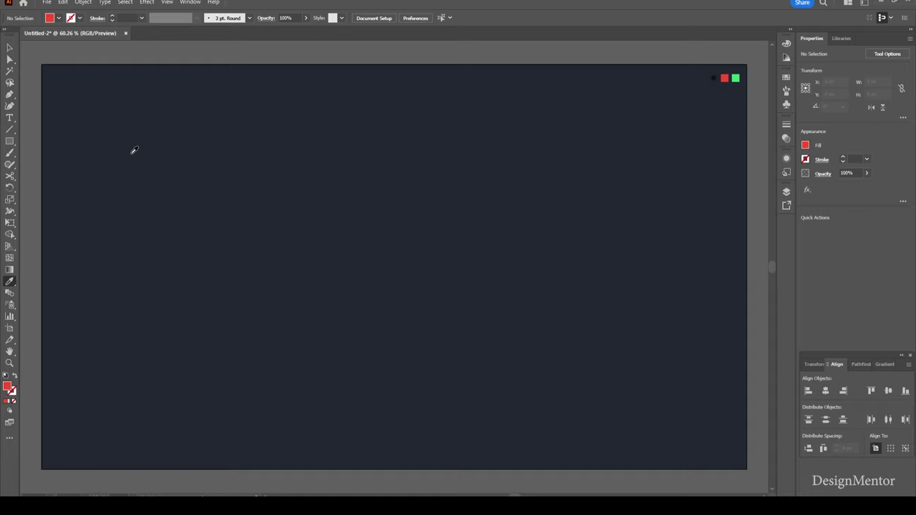
# Step: Draw a 900×900 px red circle centred on the artboard
pyautogui.moveTo(9, 141); pyautogui.dragTo(48, 163)
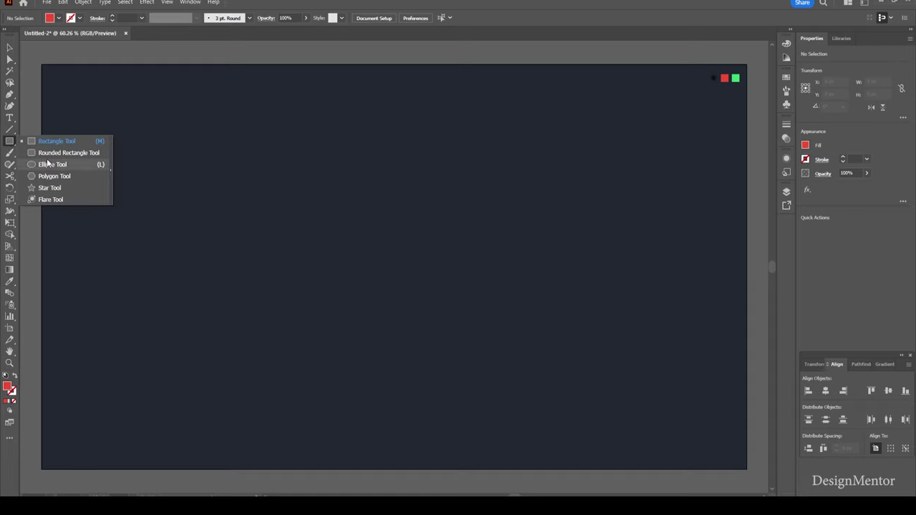
pyautogui.click(294, 206)
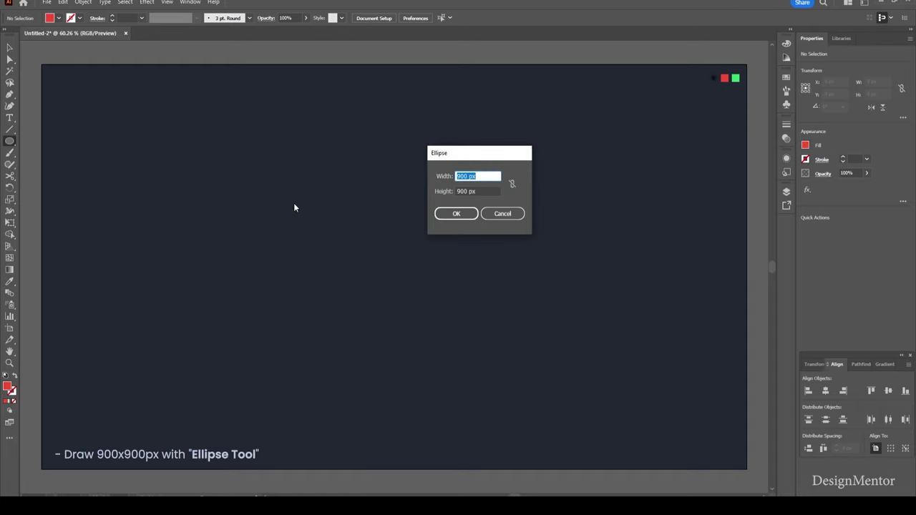
pyautogui.write('900')
pyautogui.press('Tab')
pyautogui.write('9')
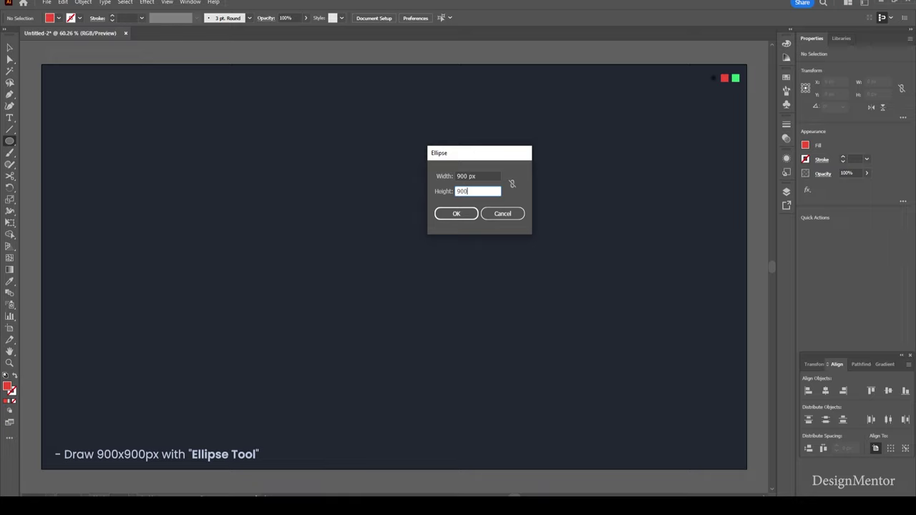
pyautogui.press('Return')
pyautogui.click(838, 230)
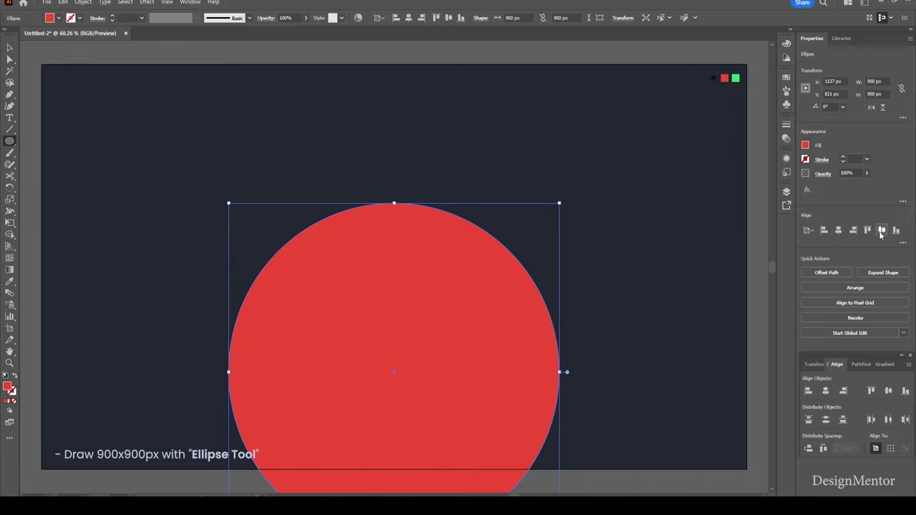
pyautogui.click(881, 231)
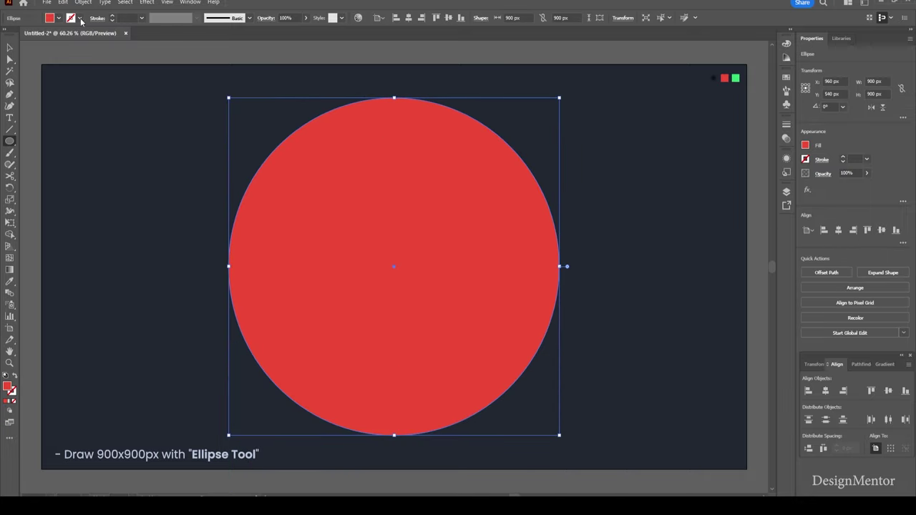
# Step: Paste a darker red copy in front and resize it to 700×700 px
pyautogui.click(63, 2)
pyautogui.click(79, 47)
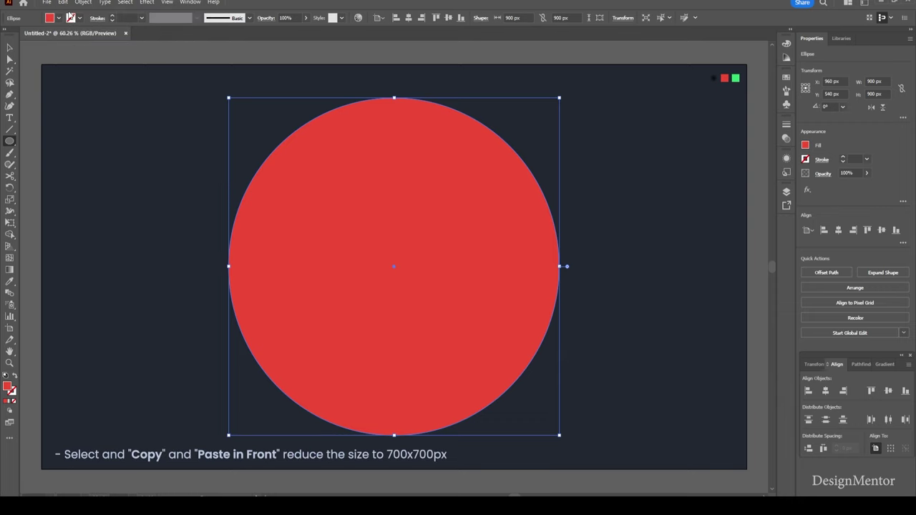
pyautogui.click(63, 2)
pyautogui.click(89, 70)
pyautogui.doubleClick(7, 387)
pyautogui.moveTo(617, 294); pyautogui.dragTo(597, 288)
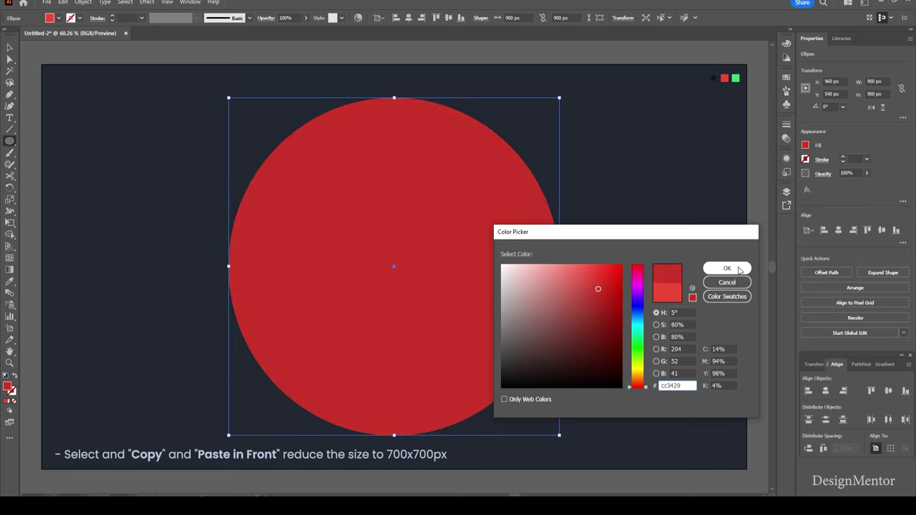
pyautogui.click(727, 269)
pyautogui.click(877, 82)
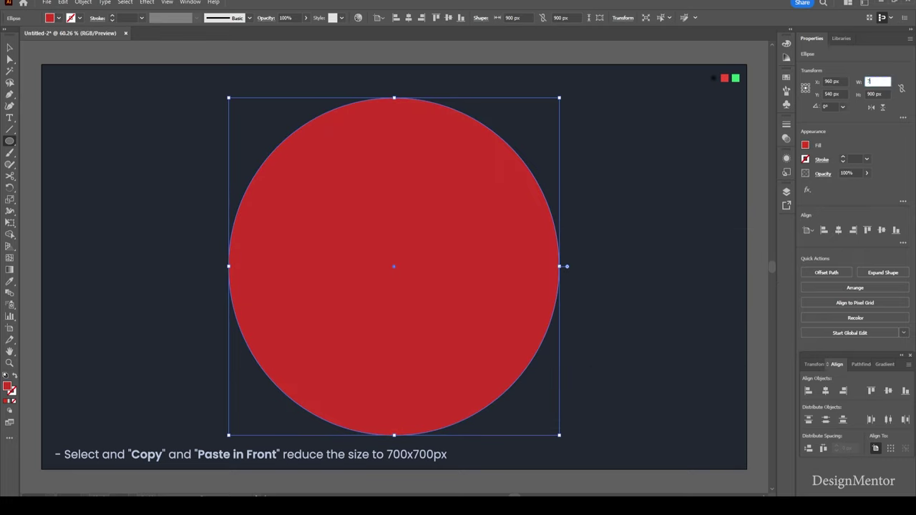
pyautogui.write('700')
pyautogui.press('Tab')
pyautogui.write('700')
pyautogui.press('Return')
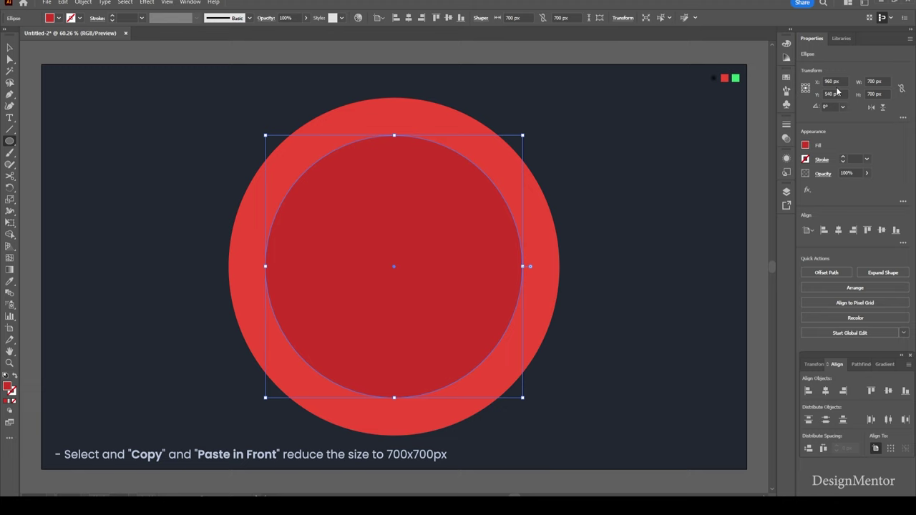
# Step: Select both circles and subtract the inner one with Minus Front to form the ring
pyautogui.press('v')
pyautogui.click(601, 258)
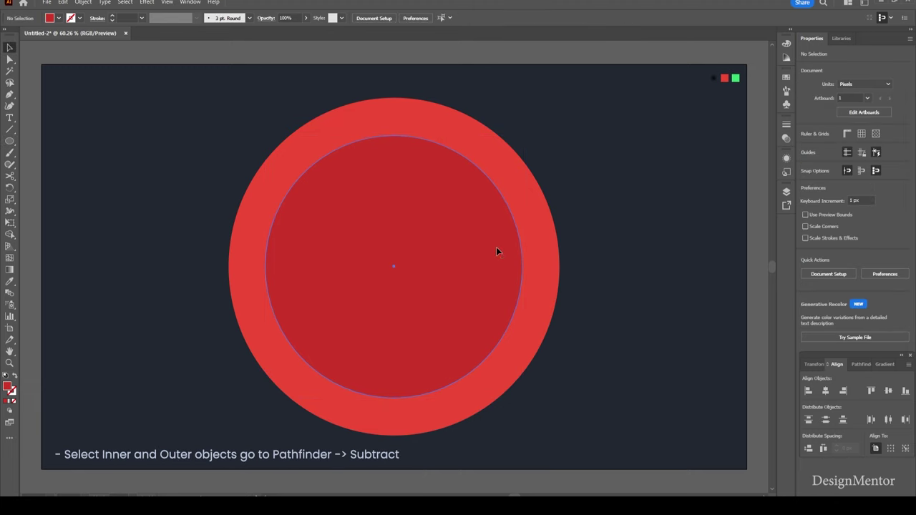
pyautogui.click(495, 247)
pyautogui.keyDown('shift'); pyautogui.click(542, 248); pyautogui.keyUp('shift')
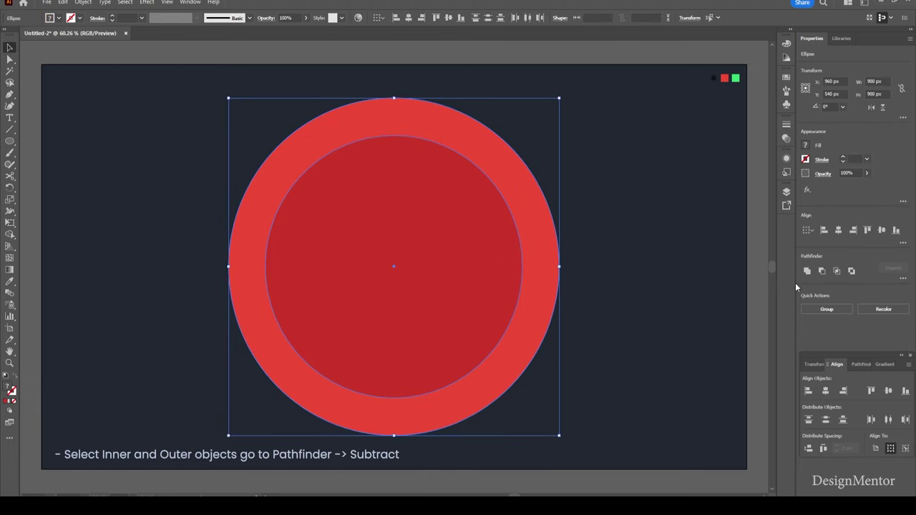
pyautogui.click(823, 271)
pyautogui.click(642, 268)
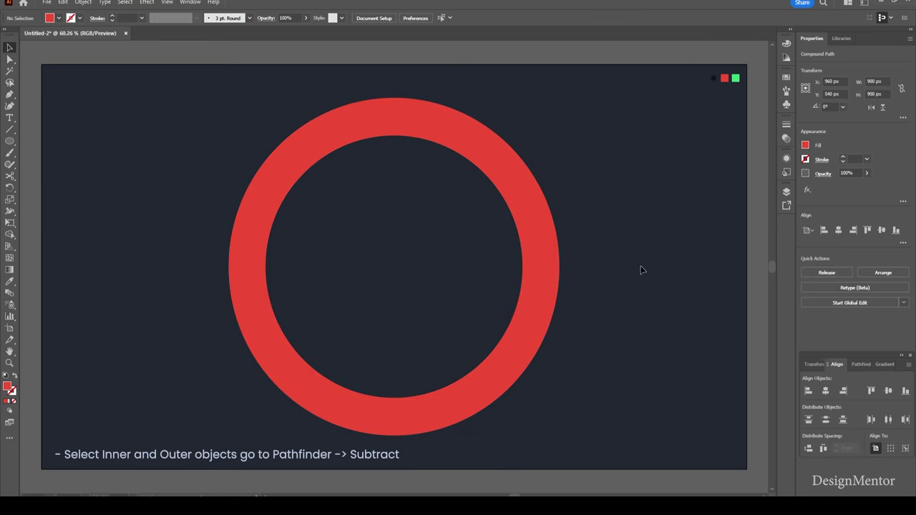
pyautogui.click(542, 272)
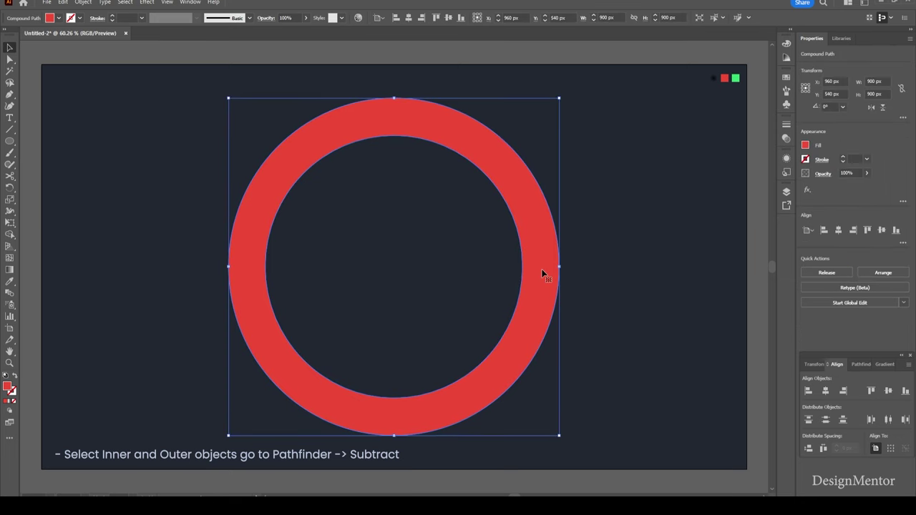
pyautogui.click(63, 2)
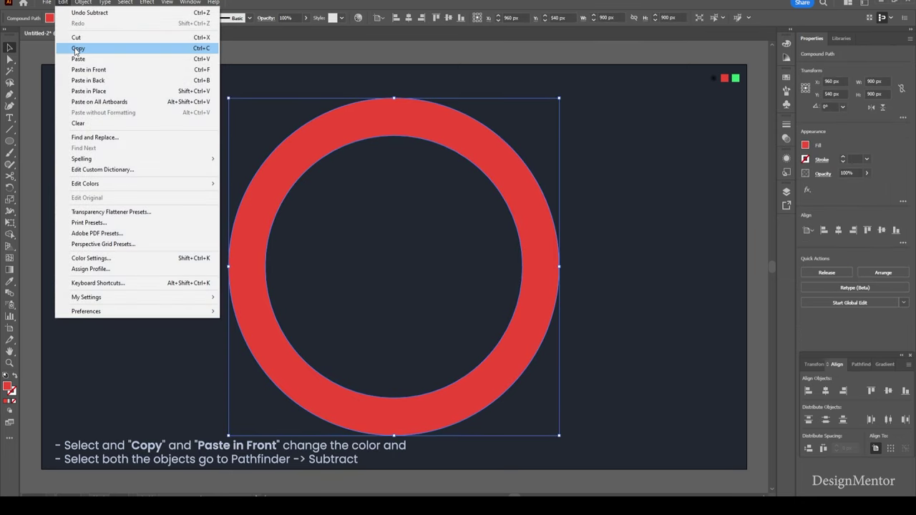
# Step: Copy the ring, paste it in front, and fill the copy green
pyautogui.click(76, 48)
pyautogui.click(63, 2)
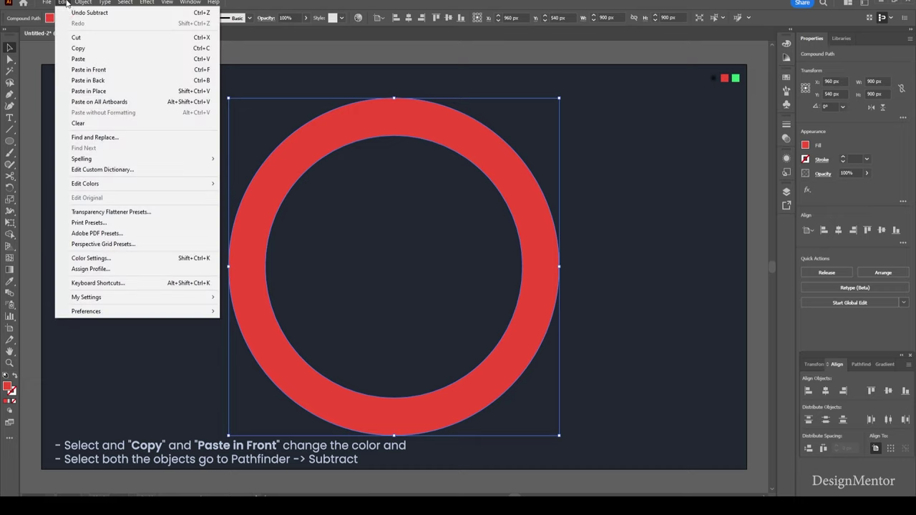
pyautogui.click(92, 70)
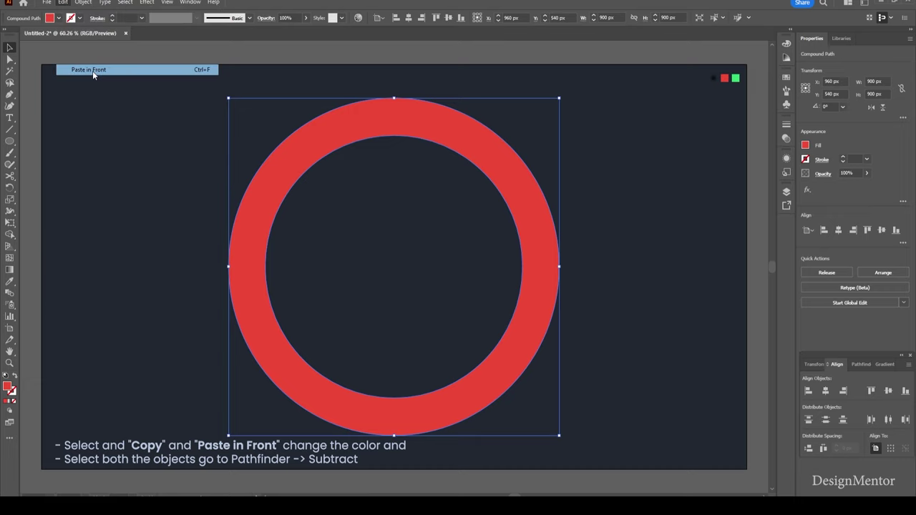
pyautogui.click(735, 78)
pyautogui.click(625, 236)
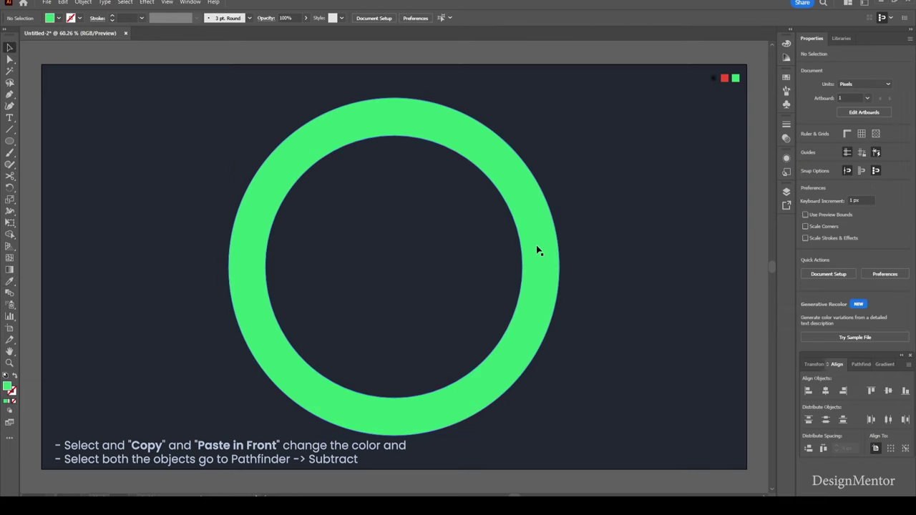
pyautogui.click(542, 251)
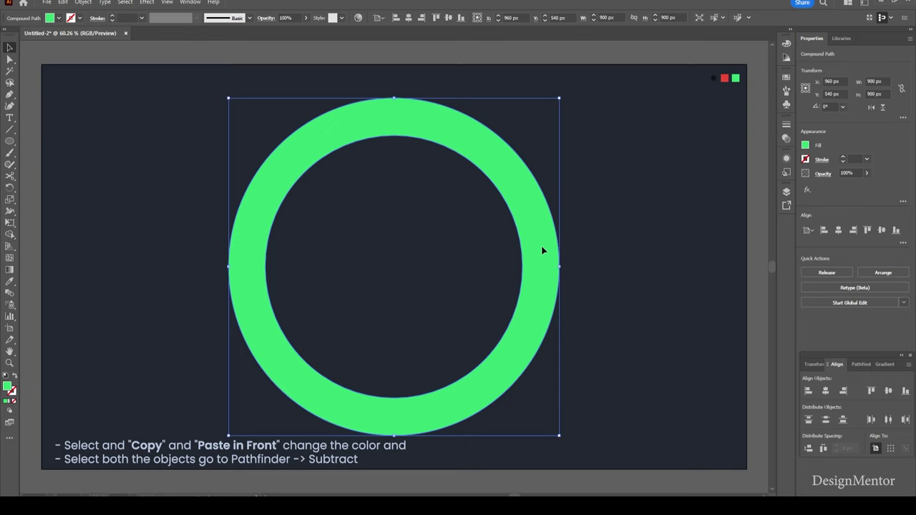
# Step: Nudge the green ring right to X 1200 px, then set the fill to light grey
pyautogui.hotkey('shift', 'Right')
pyautogui.hotkey('shift', 'Right')
pyautogui.hotkey('shift', 'Right')
pyautogui.hotkey('shift', 'Right')
pyautogui.hotkey('shift', 'Right')
pyautogui.hotkey('shift', 'Right')
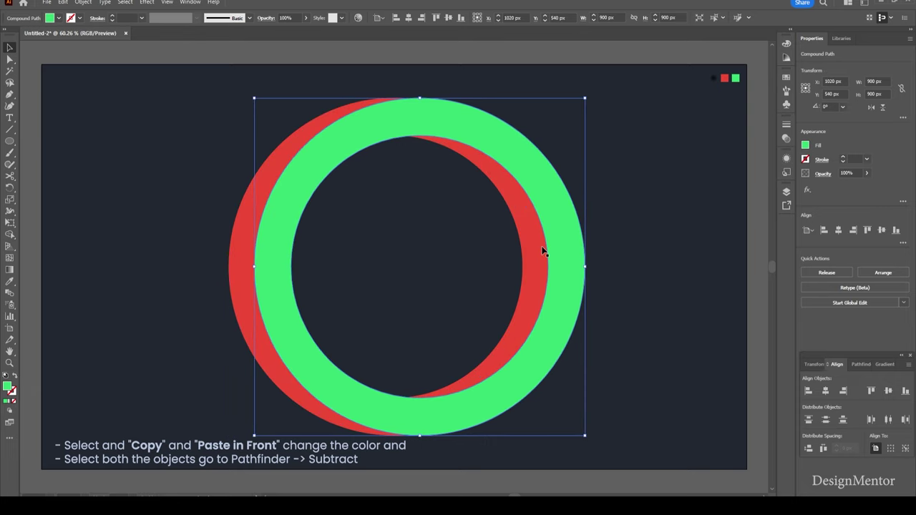
pyautogui.hotkey('shift', 'Right')
pyautogui.hotkey('shift', 'Right')
pyautogui.hotkey('shift', 'Right')
pyautogui.hotkey('shift', 'Right')
pyautogui.hotkey('shift', 'Right')
pyautogui.hotkey('shift', 'Right')
pyautogui.hotkey('shift', 'Right')
pyautogui.hotkey('shift', 'Right')
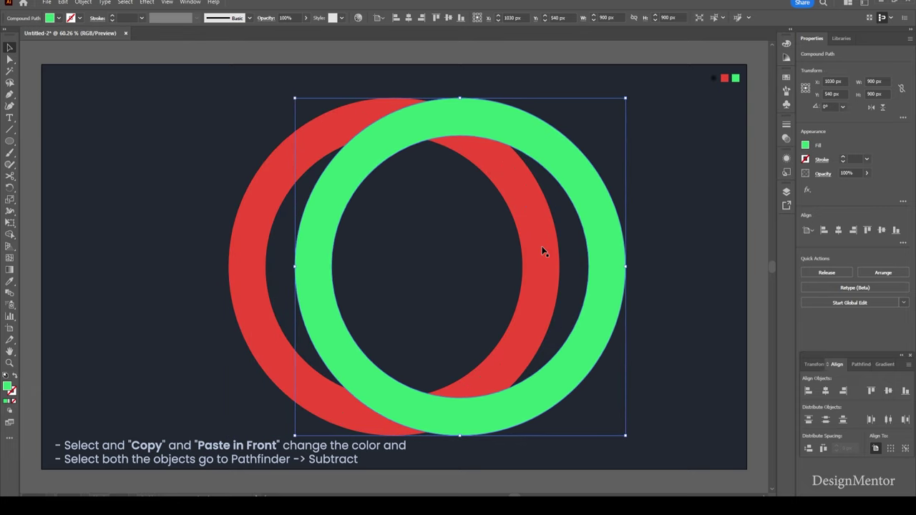
pyautogui.hotkey('shift', 'Right')
pyautogui.hotkey('shift', 'Right')
pyautogui.hotkey('shift', 'Right')
pyautogui.hotkey('shift', 'Right')
pyautogui.hotkey('shift', 'Right')
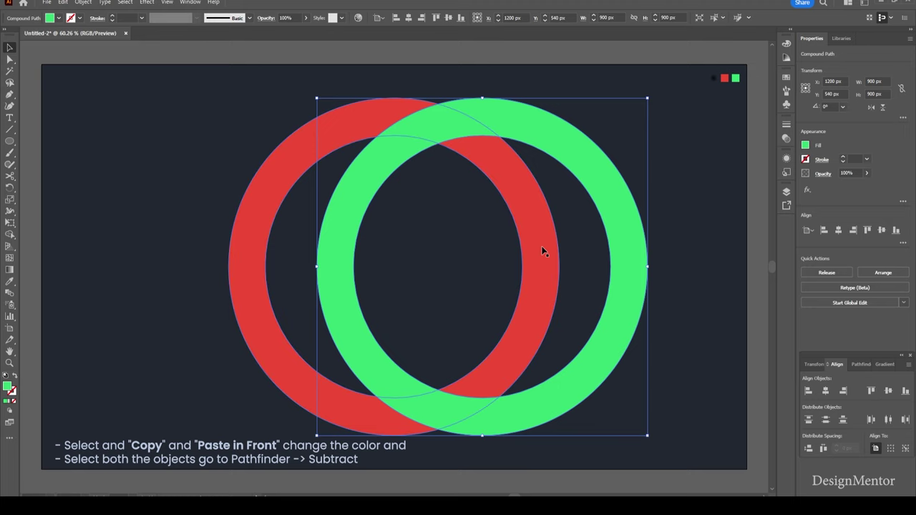
pyautogui.click(671, 293)
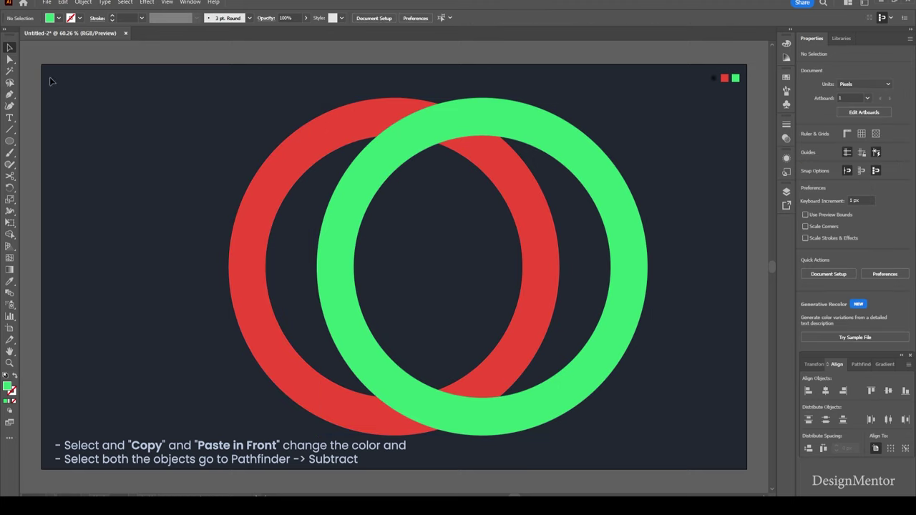
pyautogui.click(58, 18)
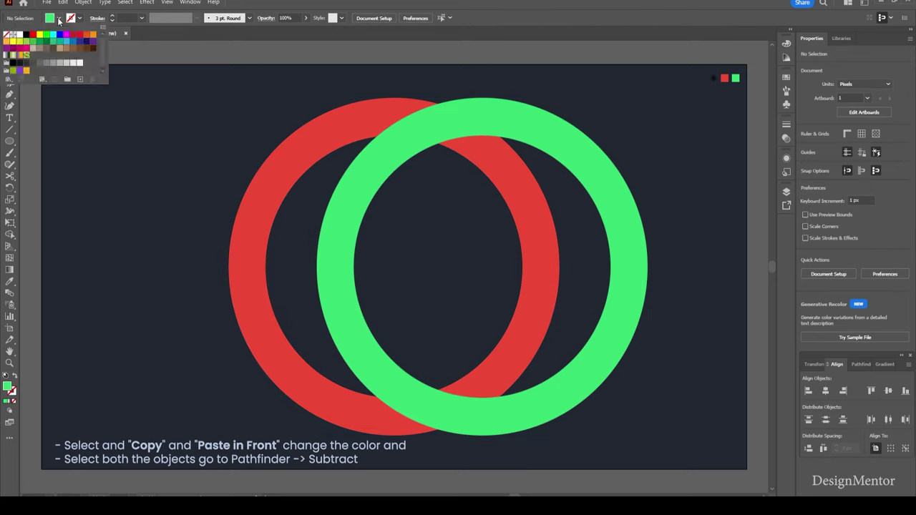
pyautogui.click(59, 66)
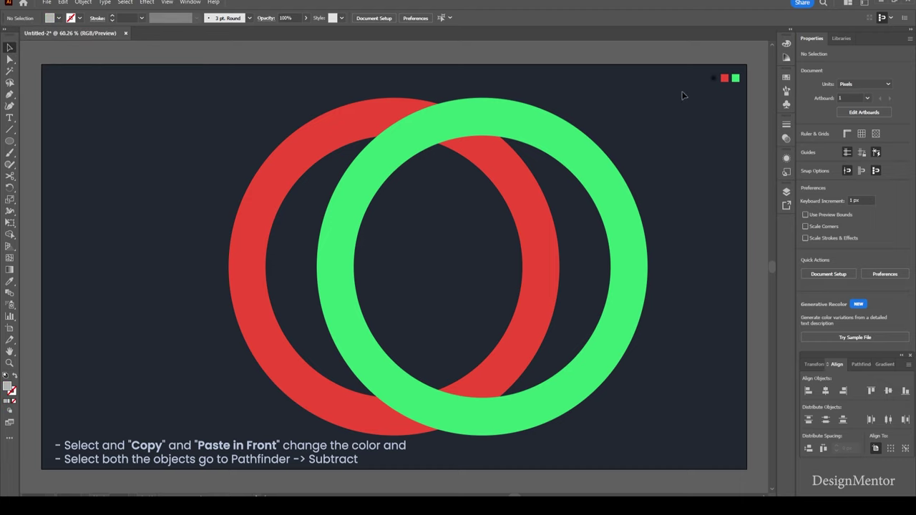
# Step: Draw a rectangle over the ring's right half and subtract it from the green ring
pyautogui.rightClick(9, 141)
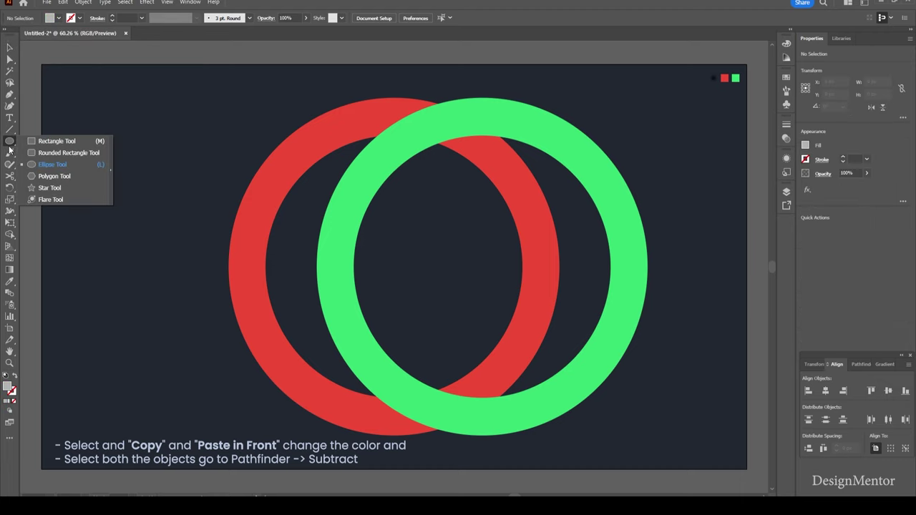
pyautogui.click(50, 140)
pyautogui.moveTo(691, 107); pyautogui.dragTo(492, 460)
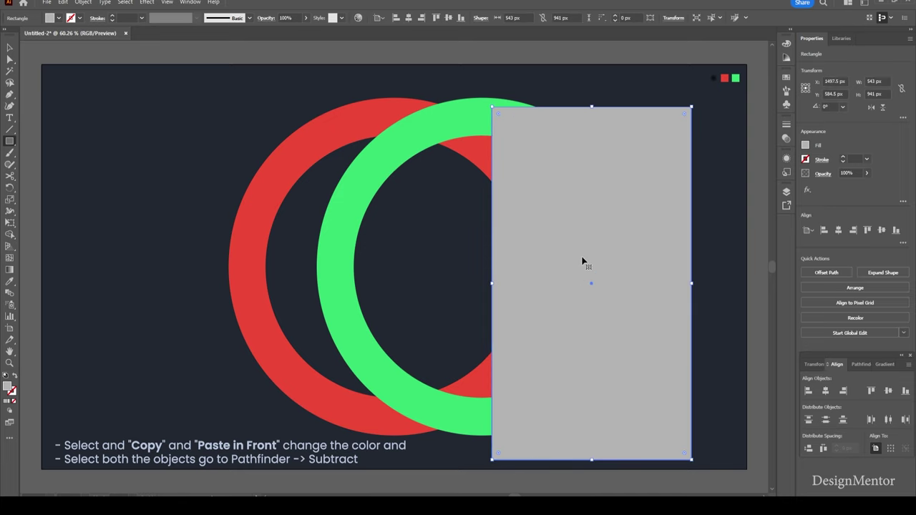
pyautogui.press('v')
pyautogui.moveTo(574, 271); pyautogui.dragTo(565, 254)
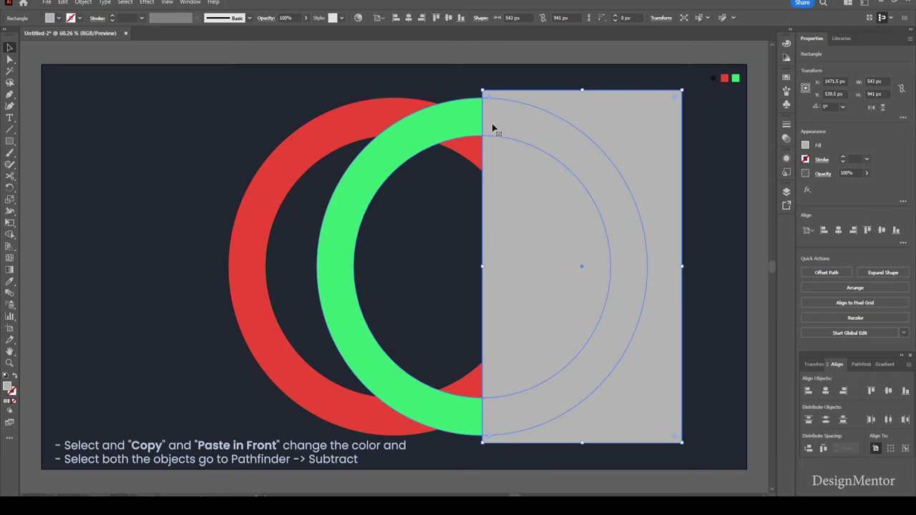
pyautogui.keyDown('shift'); pyautogui.click(418, 128); pyautogui.keyUp('shift')
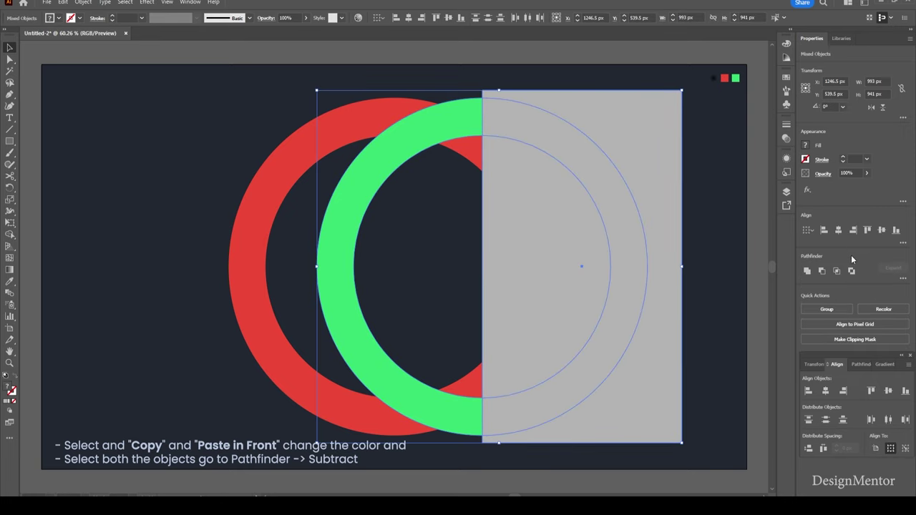
pyautogui.click(824, 271)
# Step: Nudge the green half-ring left until it sits over the red ring
pyautogui.click(652, 294)
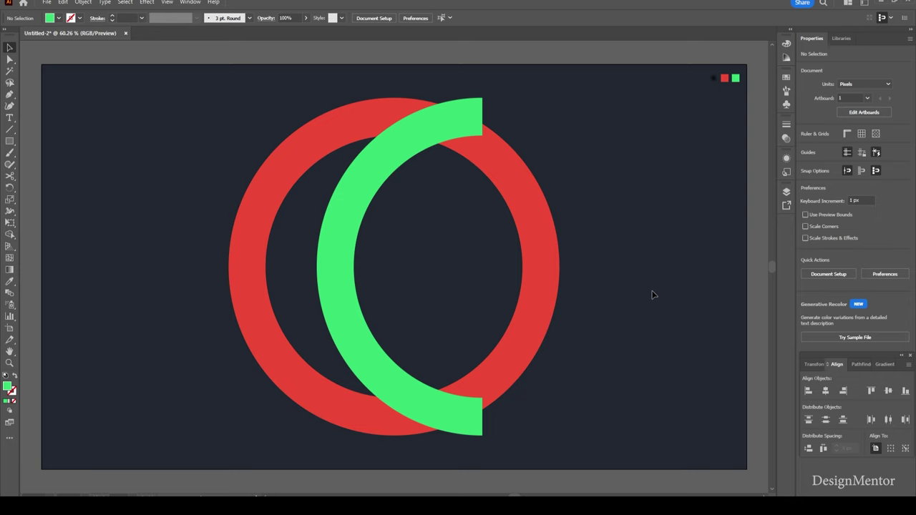
pyautogui.click(339, 259)
pyautogui.hotkey('shift', 'Left')
pyautogui.hotkey('shift', 'Left')
pyautogui.hotkey('shift', 'Left')
pyautogui.hotkey('shift', 'Left')
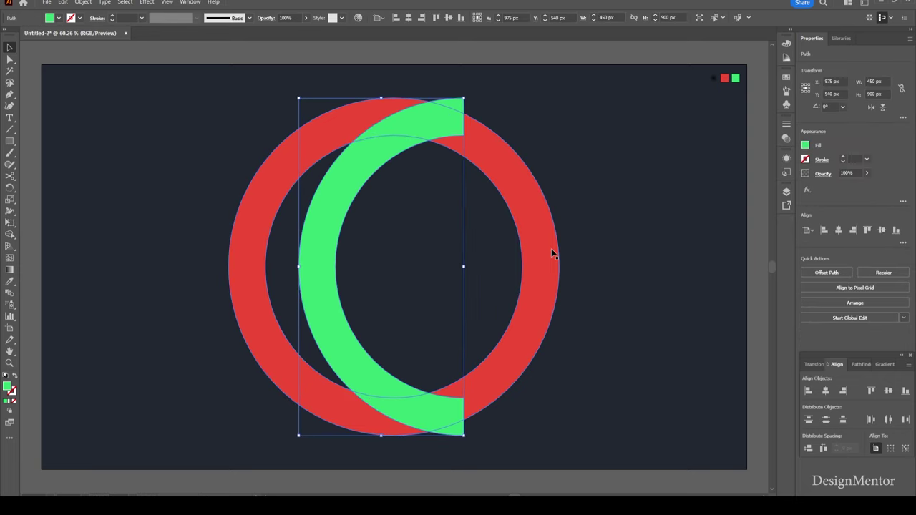
pyautogui.hotkey('shift', 'Left')
pyautogui.hotkey('shift', 'Left')
pyautogui.hotkey('shift', 'Left')
pyautogui.hotkey('shift', 'Left')
pyautogui.hotkey('shift', 'Left')
pyautogui.hotkey('shift', 'Left')
pyautogui.hotkey('shift', 'Left')
pyautogui.hotkey('shift', 'Left')
pyautogui.hotkey('shift', 'Left')
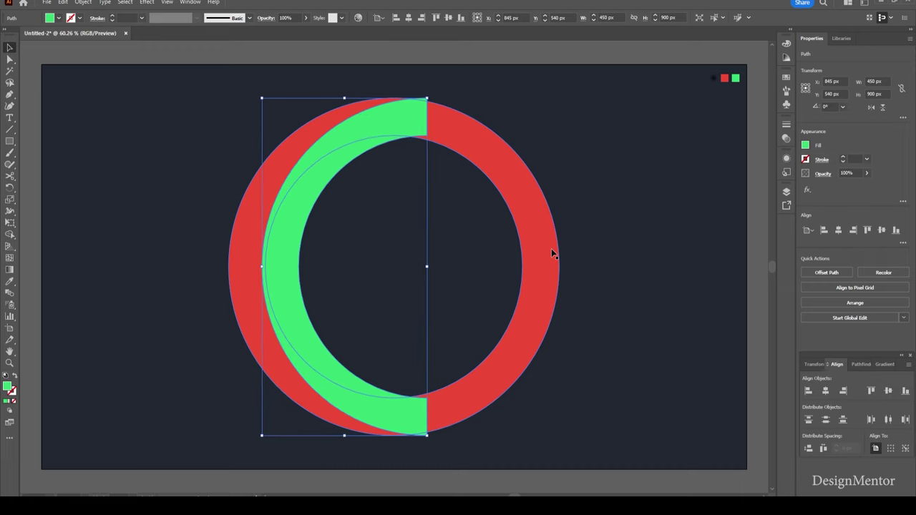
pyautogui.hotkey('shift', 'Left')
pyautogui.hotkey('shift', 'Left')
pyautogui.hotkey('shift', 'Left')
pyautogui.hotkey('shift', 'Left')
pyautogui.hotkey('shift', 'Left')
pyautogui.hotkey('shift', 'Left')
pyautogui.hotkey('shift', 'Left')
pyautogui.hotkey('shift', 'Left')
pyautogui.hotkey('shift', 'Left')
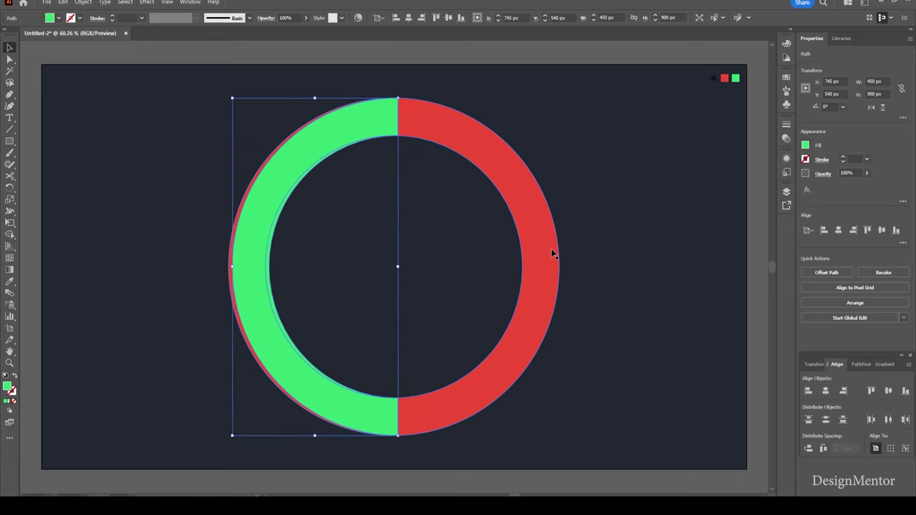
pyautogui.hotkey('shift', 'Left')
pyautogui.hotkey('shift', 'Left')
pyautogui.click(677, 266)
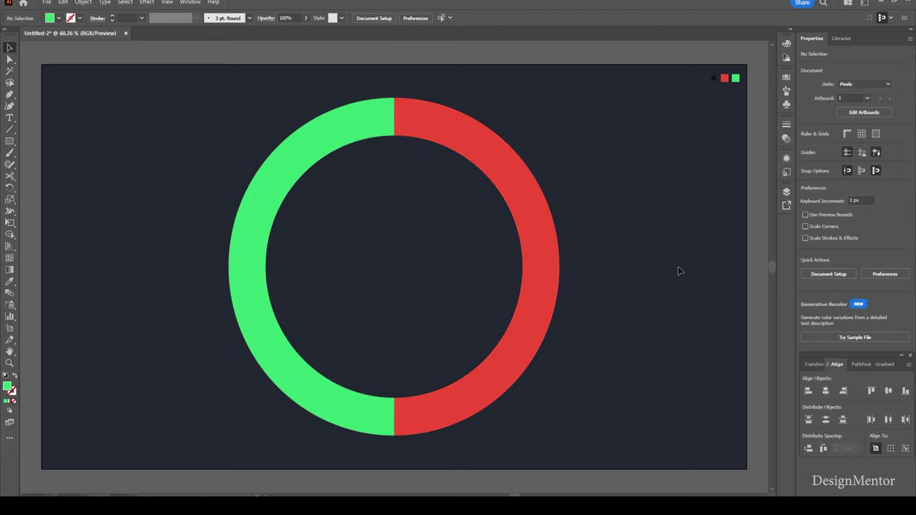
pyautogui.click(10, 131)
# Step: With white stroke and no fill, draw a line from the ring centre up-left at 135°
pyautogui.click(79, 18)
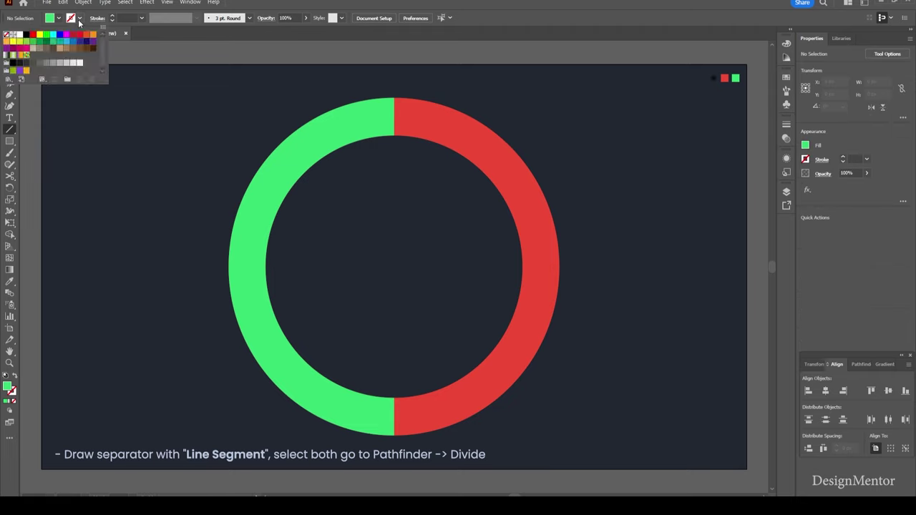
pyautogui.click(21, 36)
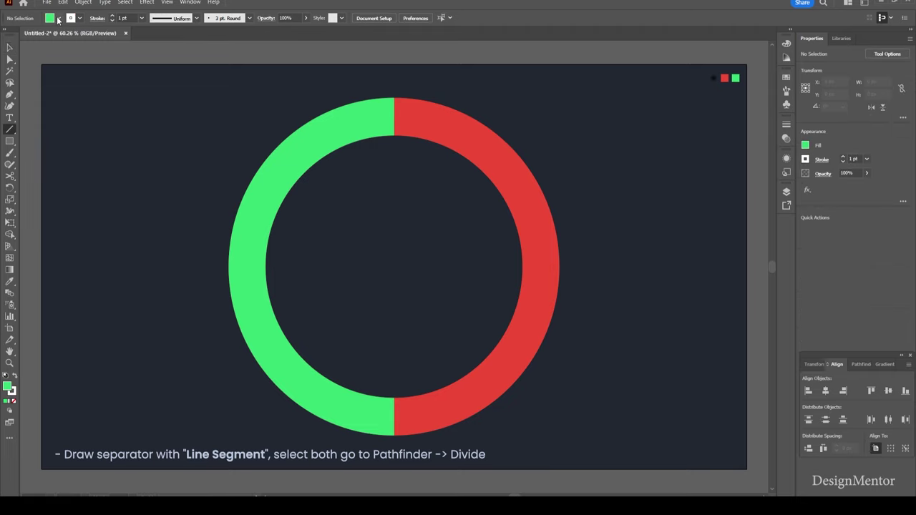
pyautogui.click(58, 18)
pyautogui.click(7, 35)
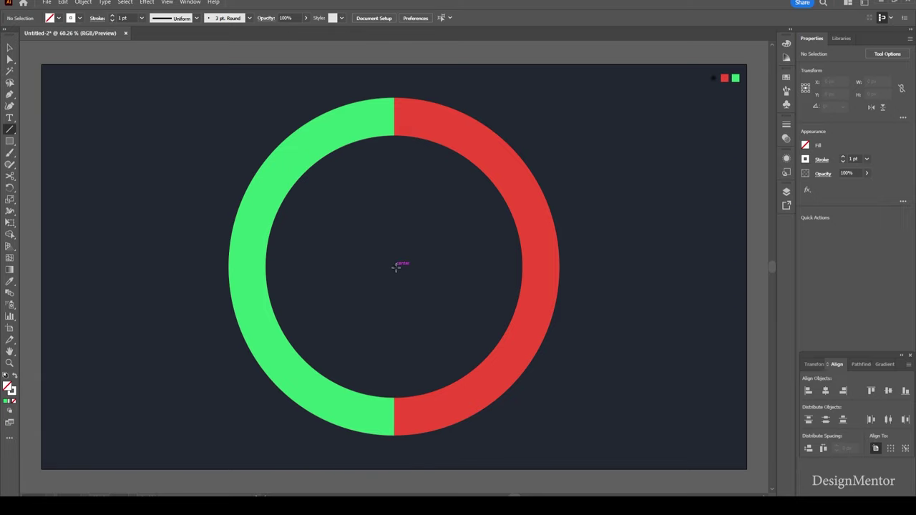
pyautogui.moveTo(393, 264); pyautogui.dragTo(268, 124)
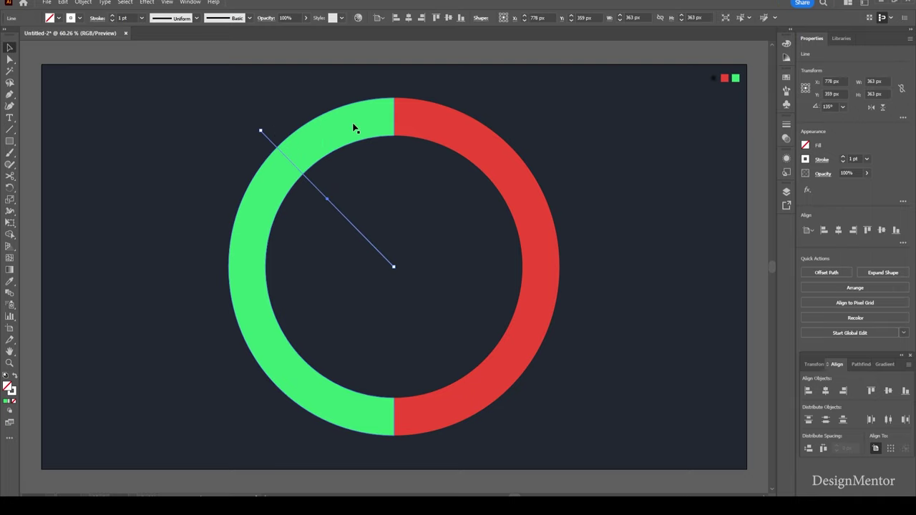
# Step: Select the diagonal line together with the green half-ring
pyautogui.press('v')
pyautogui.click(370, 147)
pyautogui.click(327, 139)
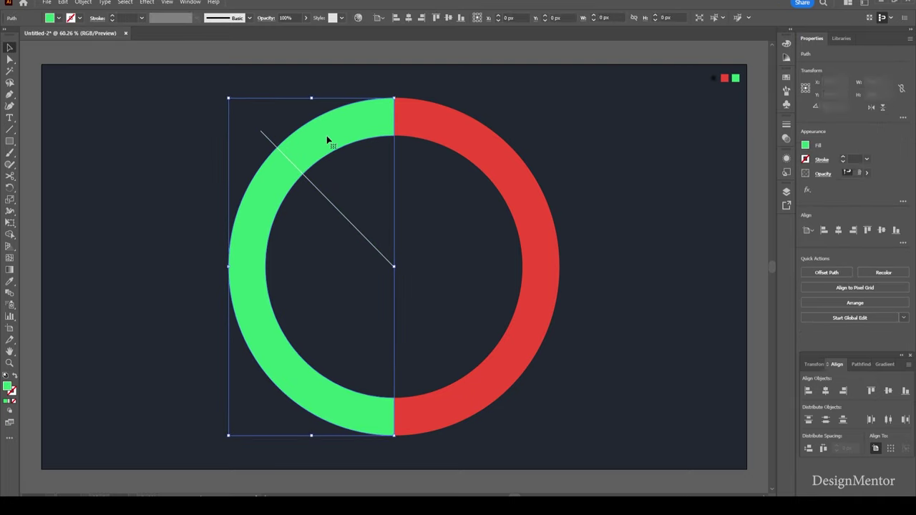
pyautogui.click(649, 188)
pyautogui.click(349, 226)
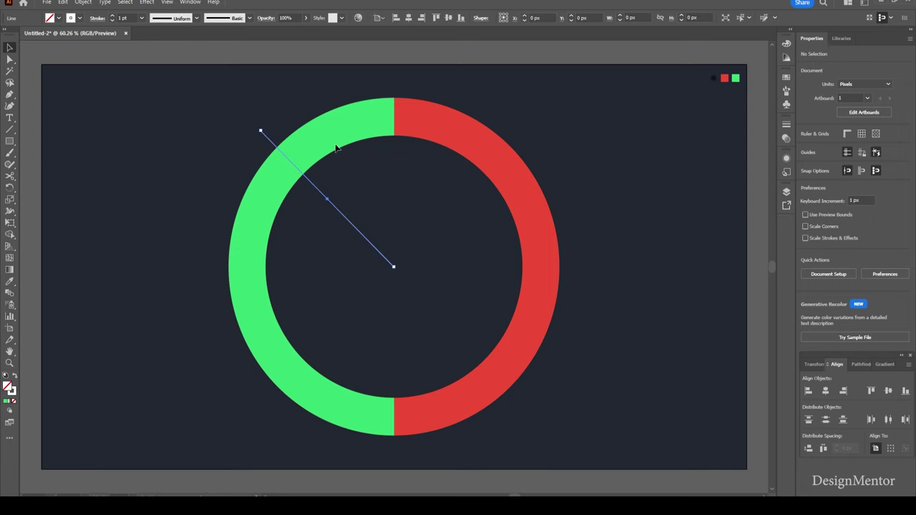
pyautogui.keyDown('shift'); pyautogui.click(333, 130); pyautogui.keyUp('shift')
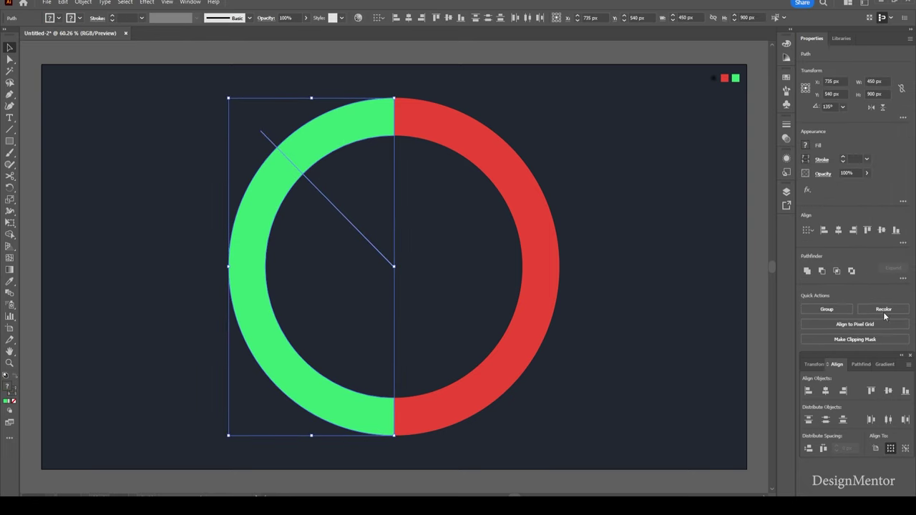
# Step: Divide the green half-ring along the 135° line, ungroup it, and delete the small top-left piece
pyautogui.click(853, 364)
pyautogui.click(809, 416)
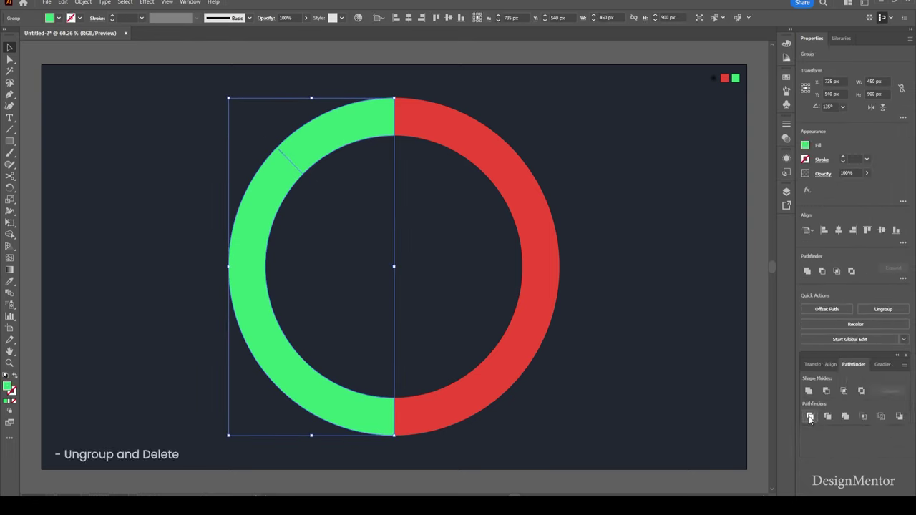
pyautogui.click(654, 252)
pyautogui.click(317, 138)
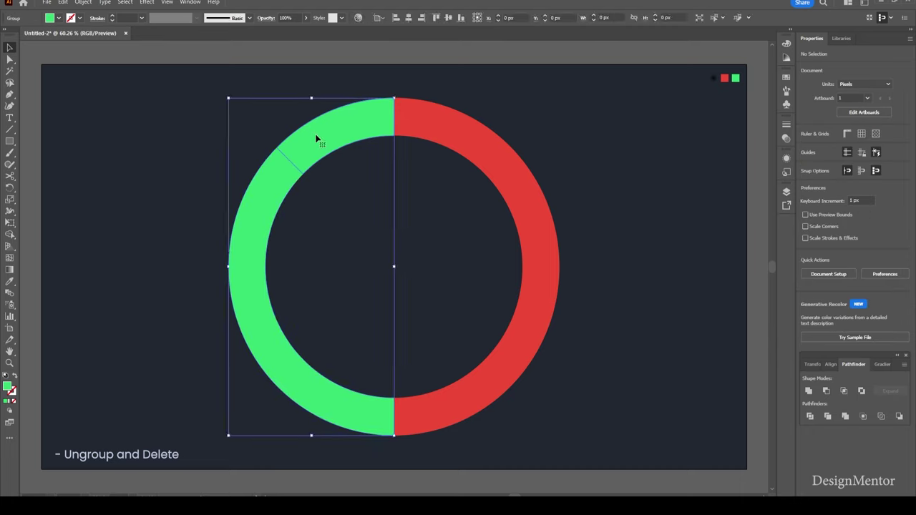
pyautogui.rightClick(317, 138)
pyautogui.click(409, 276)
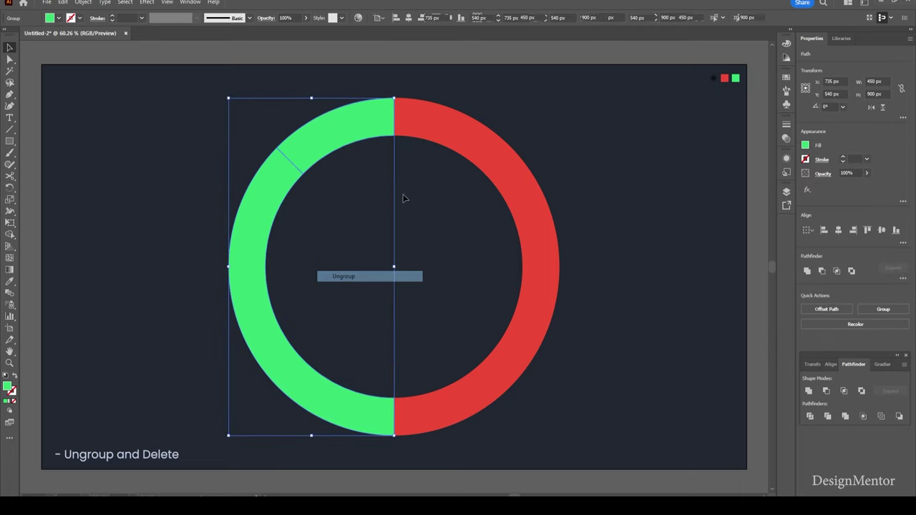
pyautogui.click(609, 144)
pyautogui.click(334, 139)
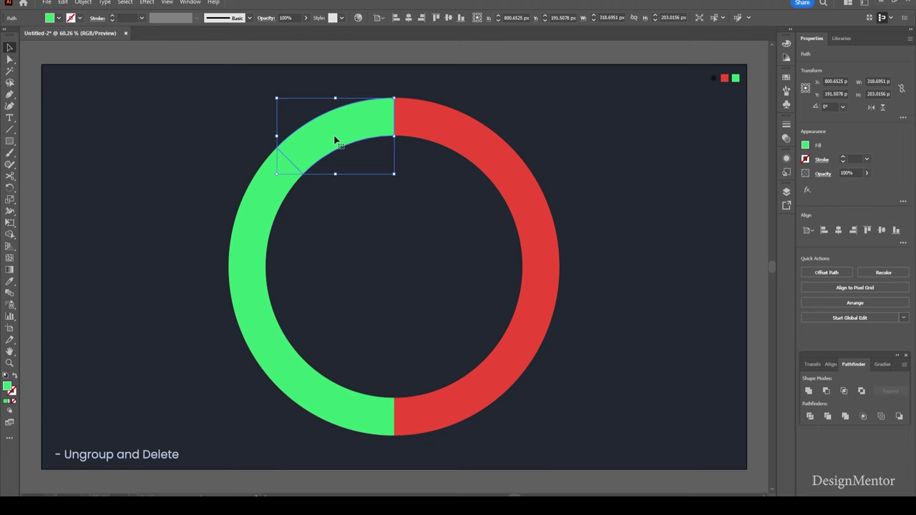
pyautogui.press('Delete')
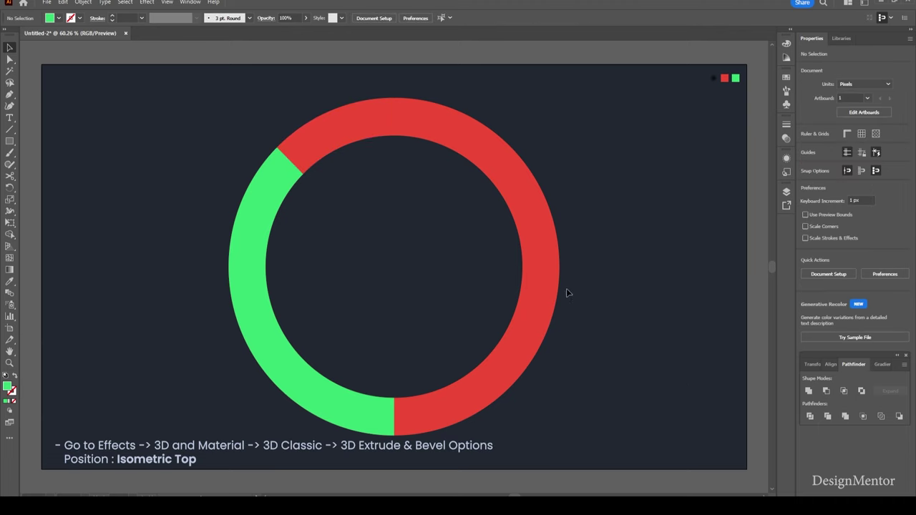
# Step: Apply 3D Classic Extrude & Bevel to the red ring: Isometric Top, 60 pt depth
pyautogui.click(546, 272)
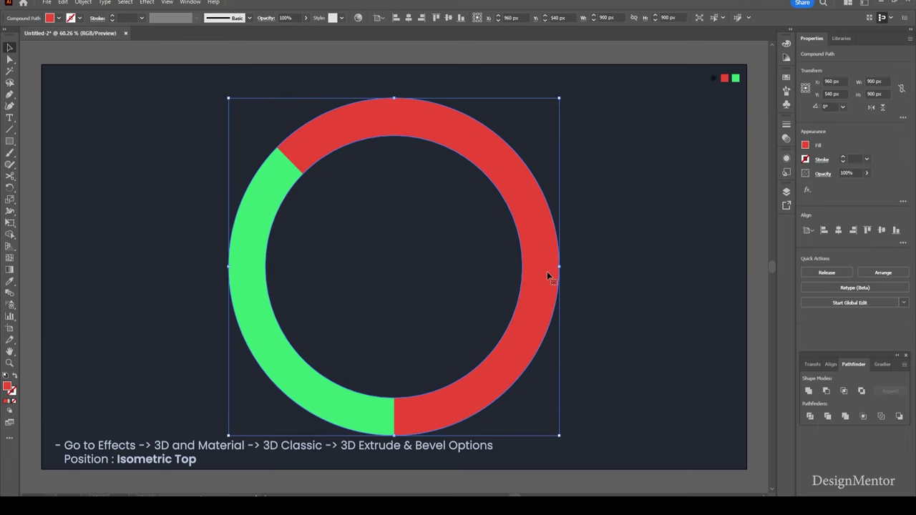
pyautogui.click(147, 3)
pyautogui.moveTo(172, 57)
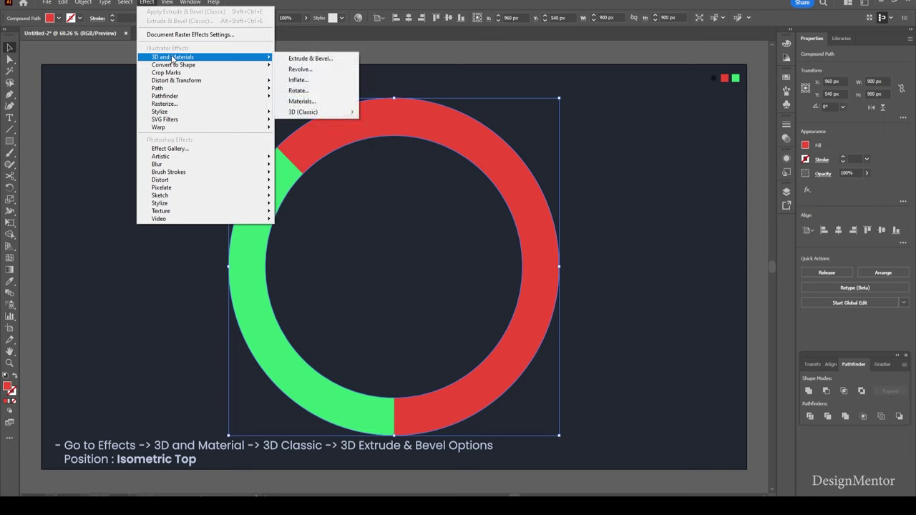
pyautogui.moveTo(303, 113)
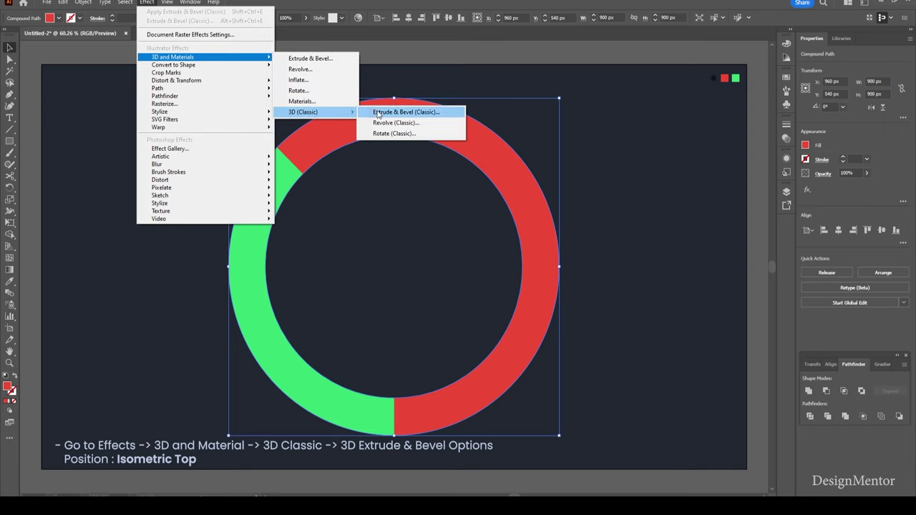
pyautogui.click(382, 113)
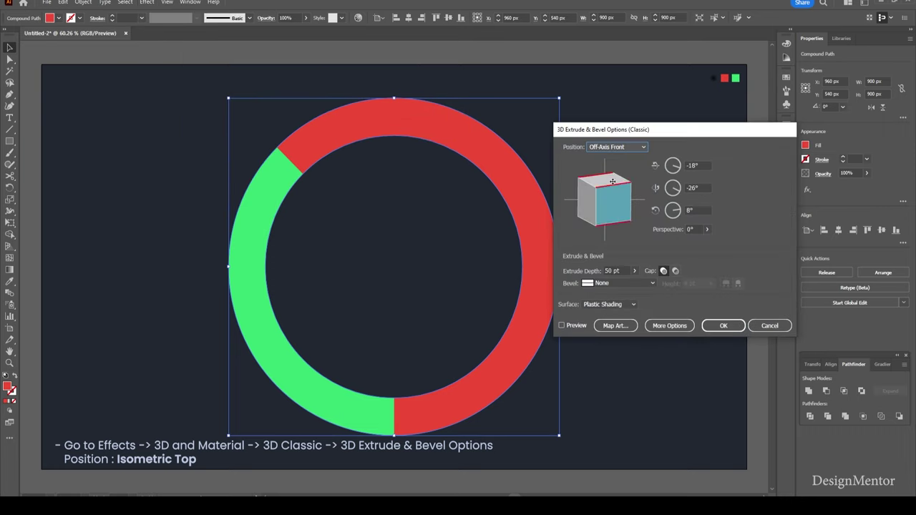
pyautogui.click(627, 148)
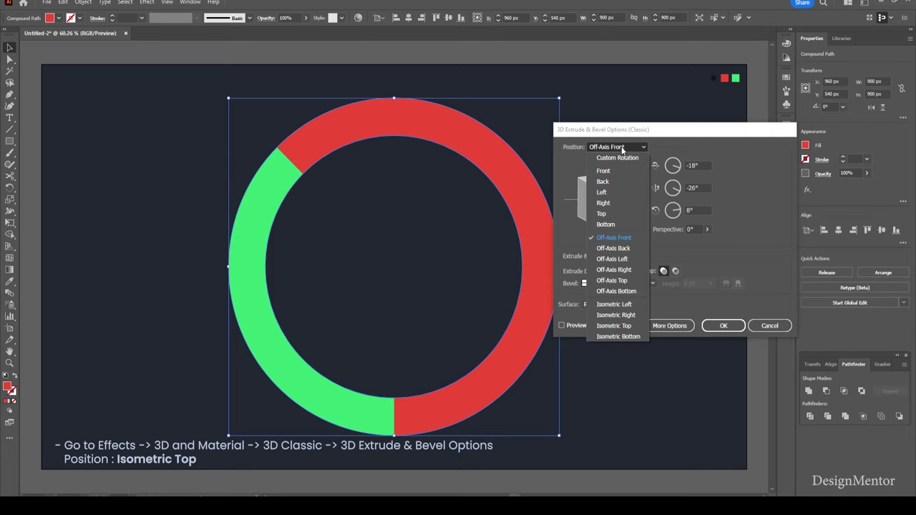
pyautogui.click(626, 326)
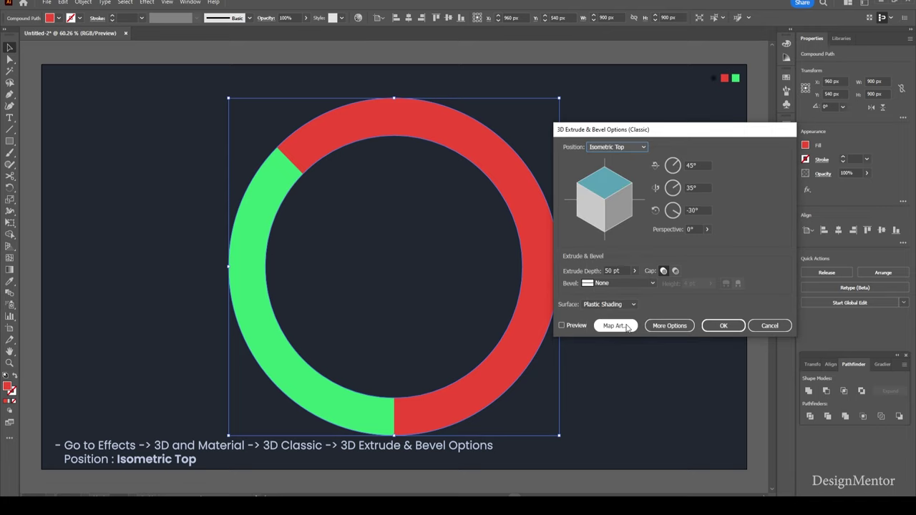
pyautogui.click(561, 325)
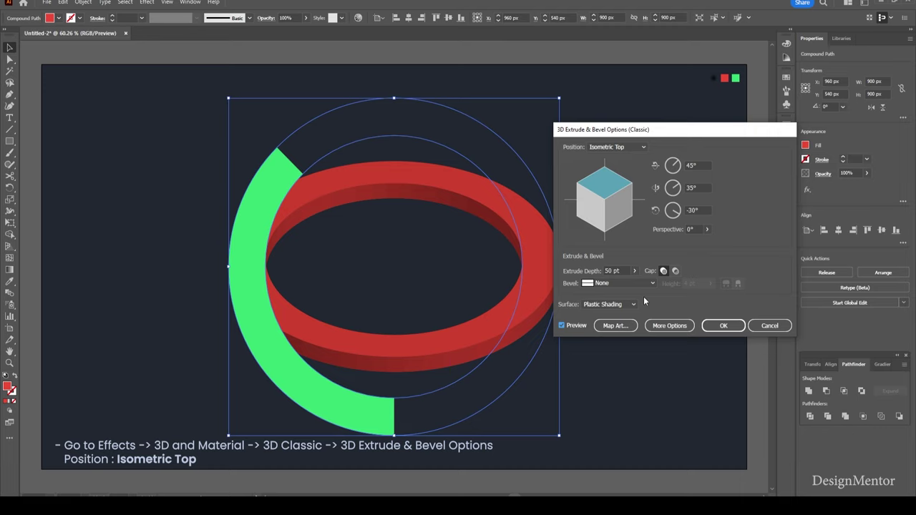
pyautogui.click(569, 277)
pyautogui.write('60')
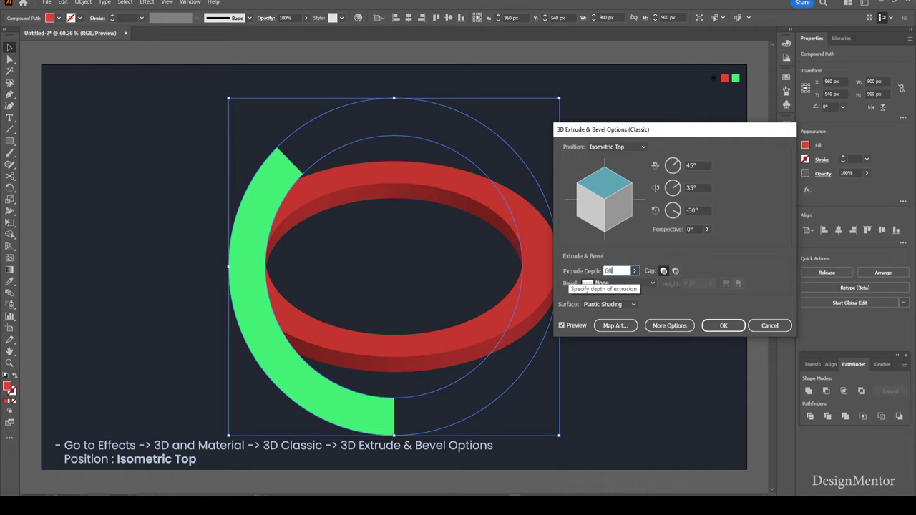
pyautogui.press('Tab')
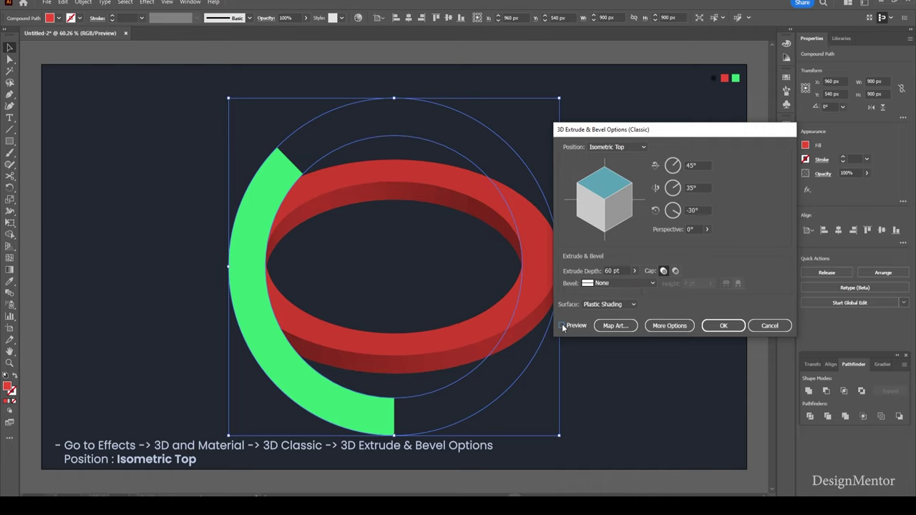
pyautogui.click(724, 327)
pyautogui.click(671, 346)
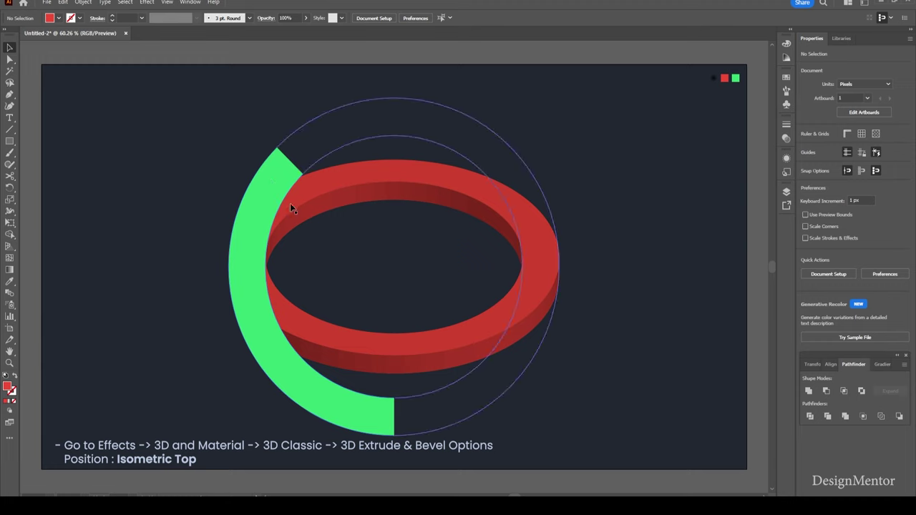
# Step: Give the green arc a 3D Classic Extrude & Bevel at Isometric Top, 60 pt deep
pyautogui.click(270, 176)
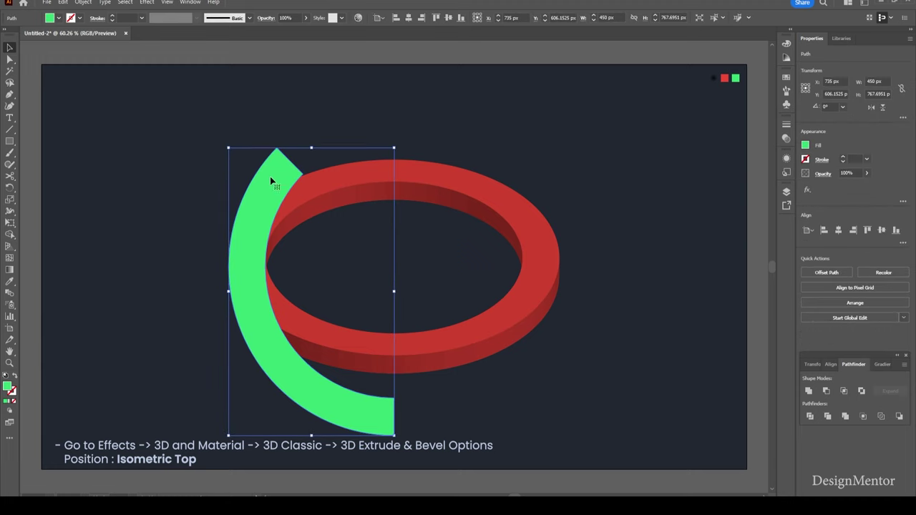
pyautogui.click(125, 3)
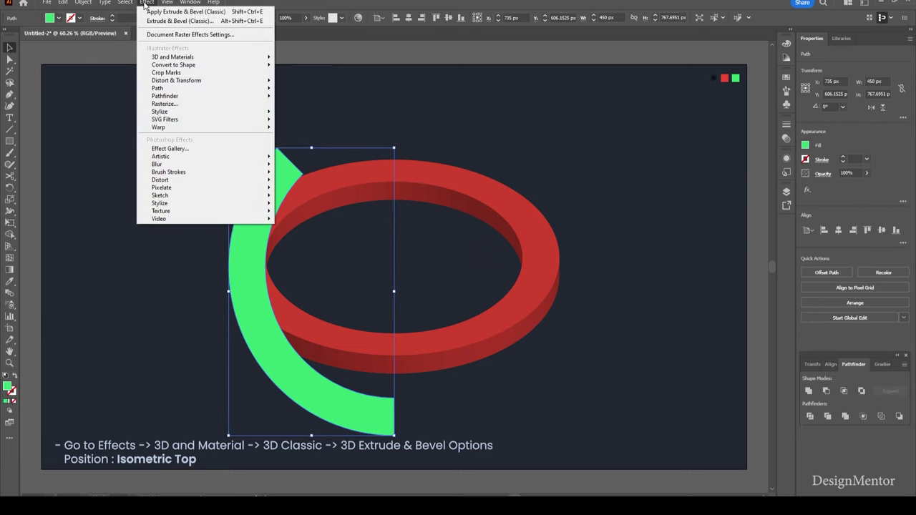
pyautogui.moveTo(173, 57)
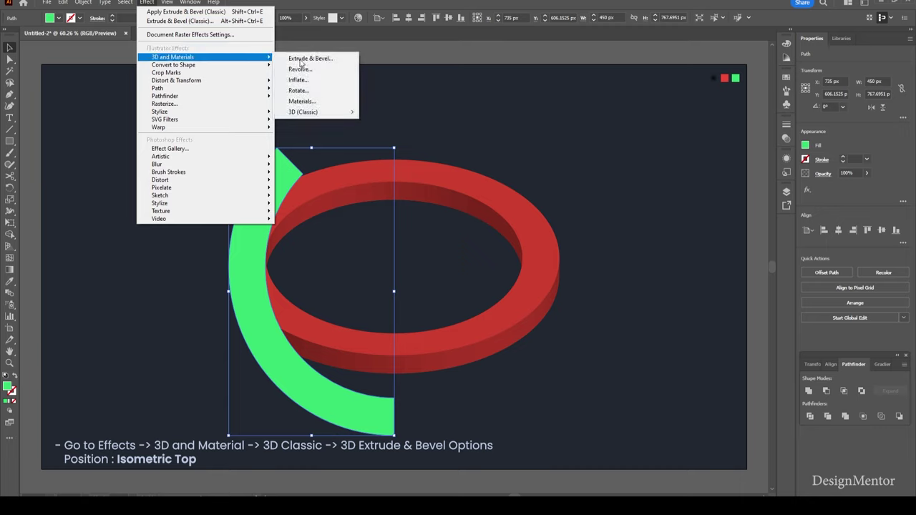
pyautogui.moveTo(304, 112)
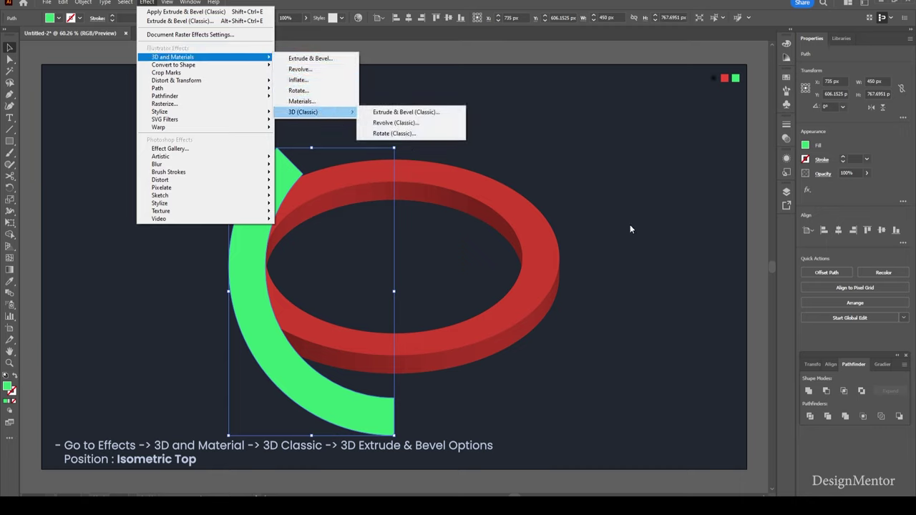
pyautogui.click(667, 239)
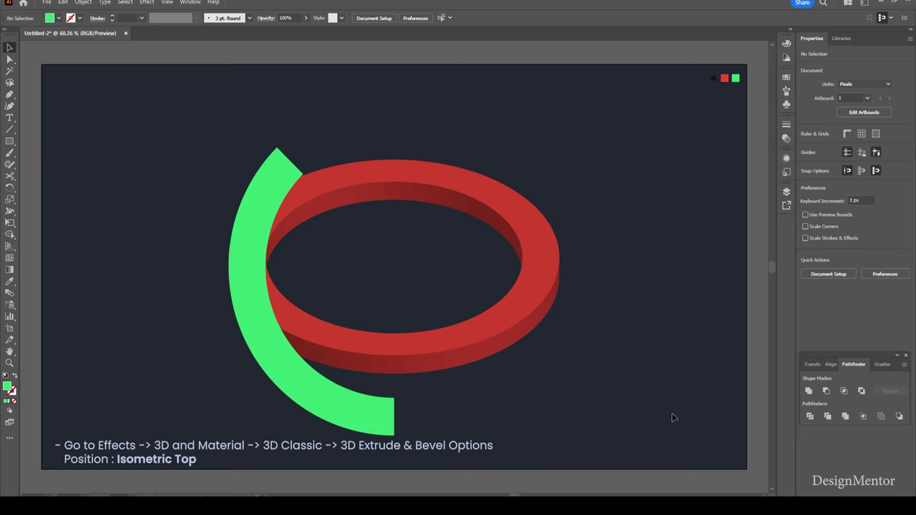
pyautogui.click(279, 183)
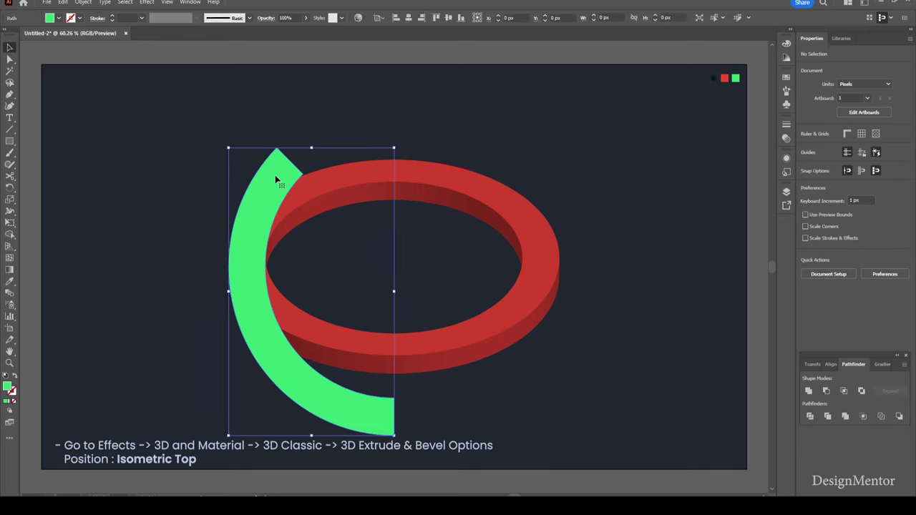
pyautogui.click(147, 3)
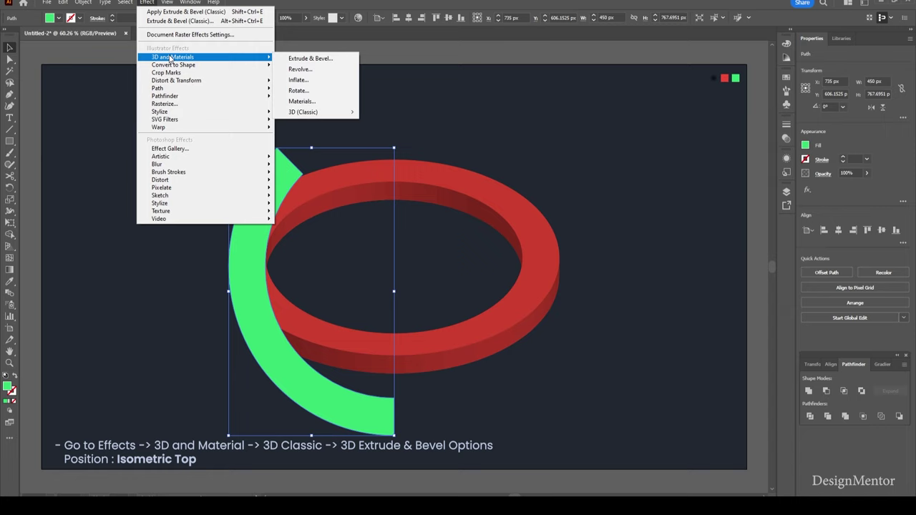
pyautogui.moveTo(303, 112)
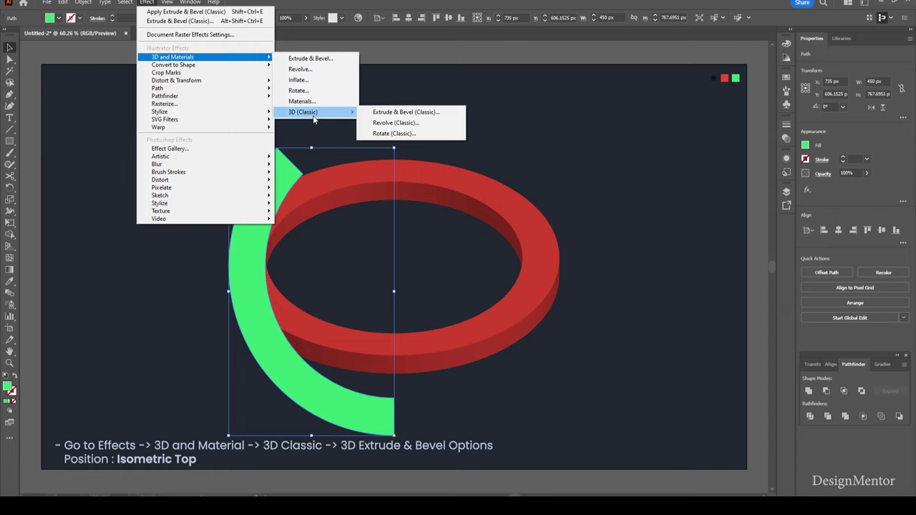
pyautogui.click(401, 112)
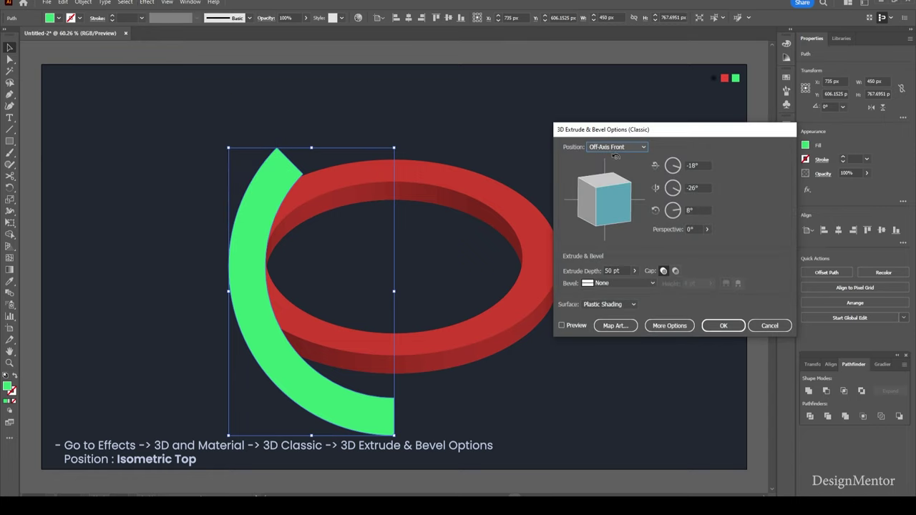
pyautogui.click(615, 147)
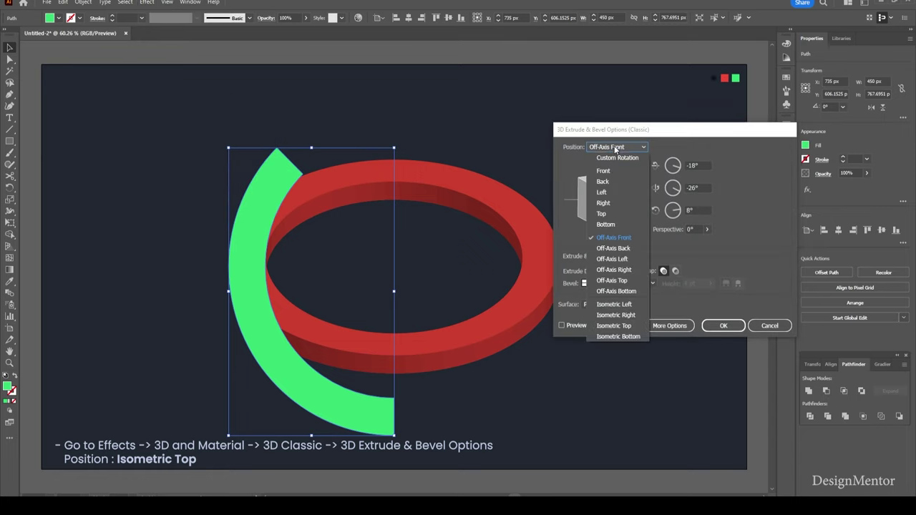
pyautogui.click(627, 326)
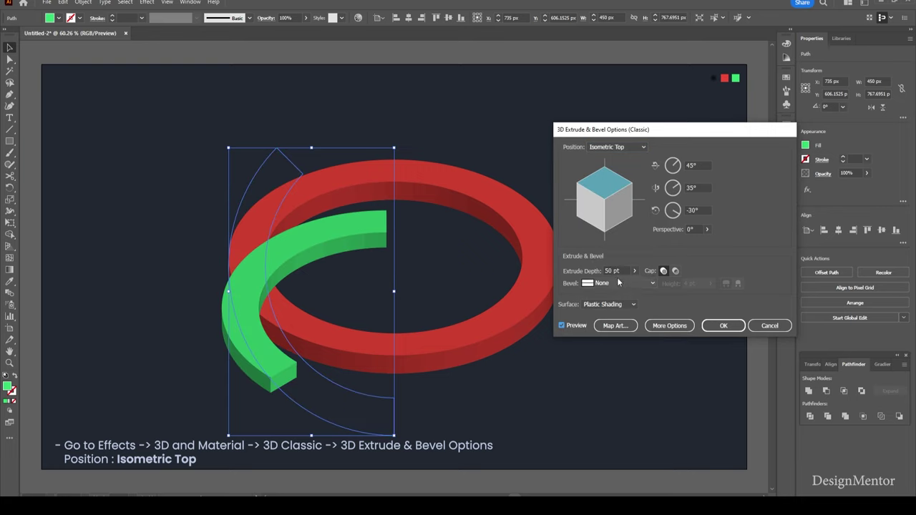
pyautogui.click(613, 271)
pyautogui.write('60')
pyautogui.click(562, 325)
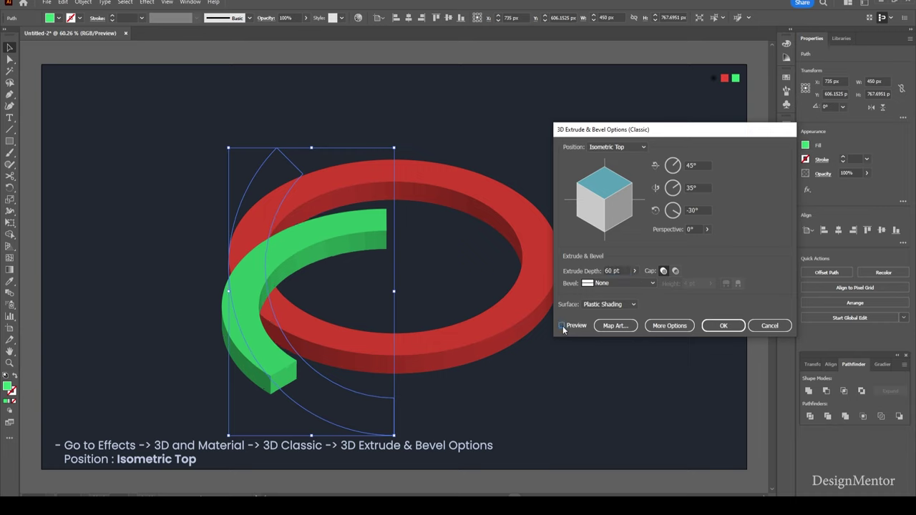
pyautogui.click(724, 326)
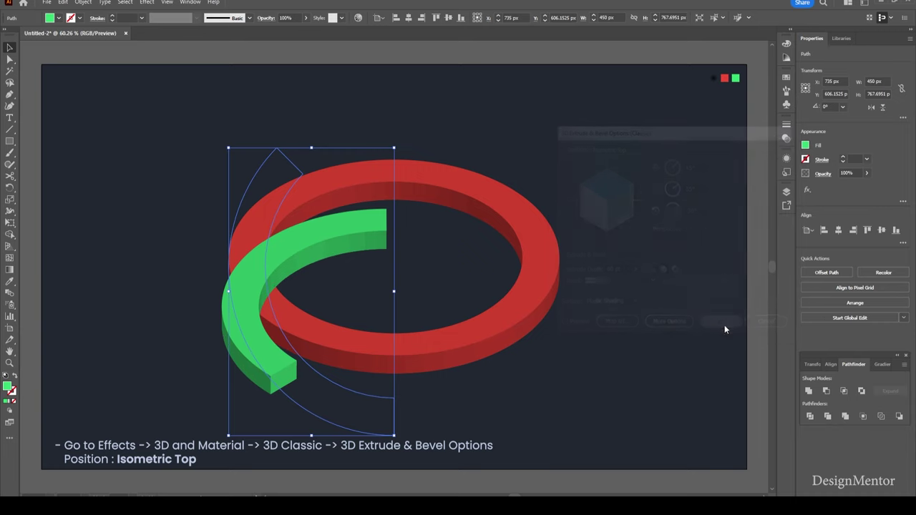
pyautogui.click(637, 359)
pyautogui.click(533, 287)
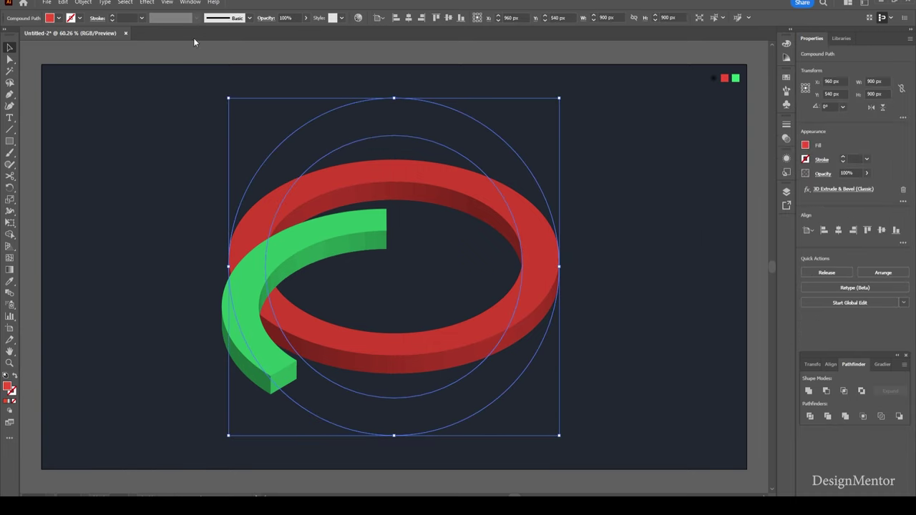
# Step: Expand the red ring's 3D appearance and ungroup it into separate faces
pyautogui.click(83, 2)
pyautogui.click(107, 137)
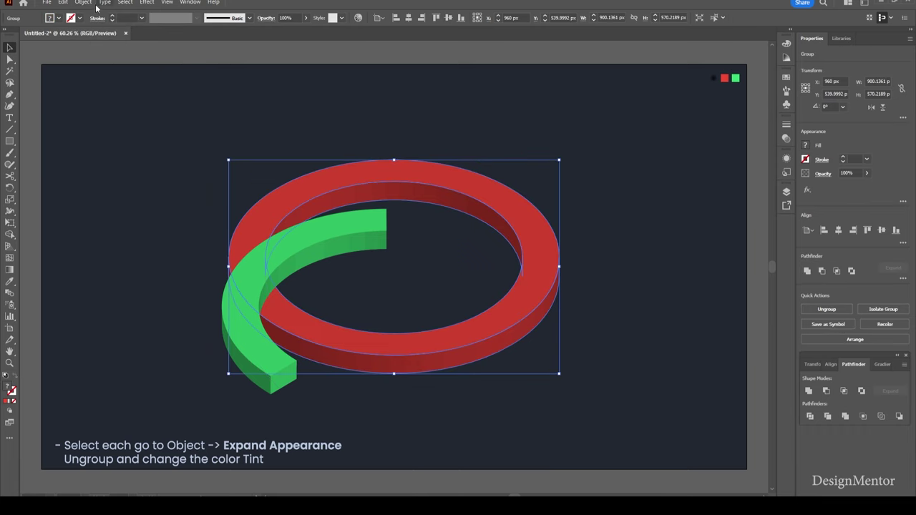
pyautogui.click(83, 2)
pyautogui.press('Escape')
pyautogui.click(558, 207)
pyautogui.rightClick(544, 243)
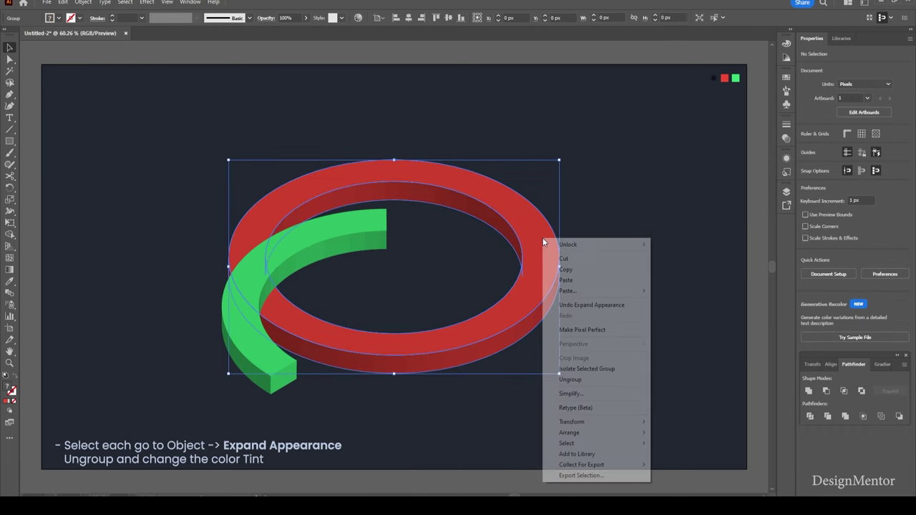
pyautogui.rightClick(529, 224)
pyautogui.click(570, 362)
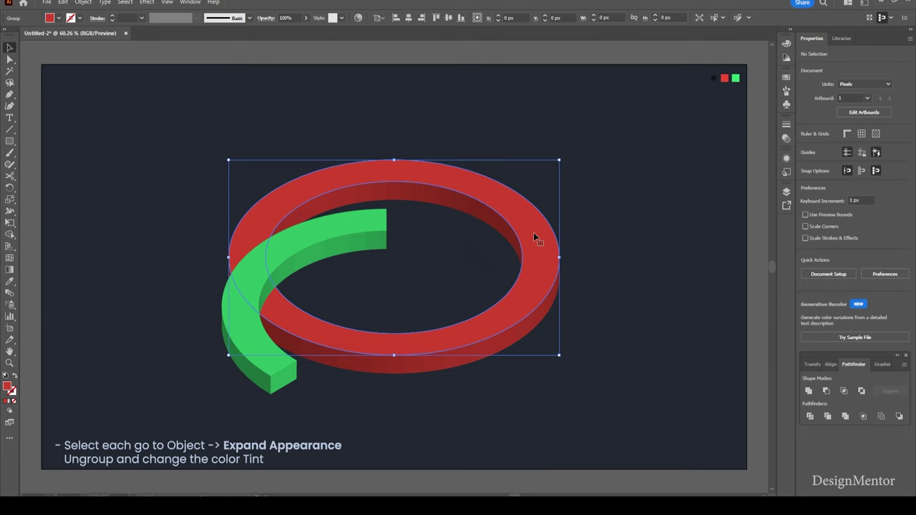
# Step: Set the ring's fill to a lighter red tint
pyautogui.doubleClick(7, 387)
pyautogui.click(585, 263)
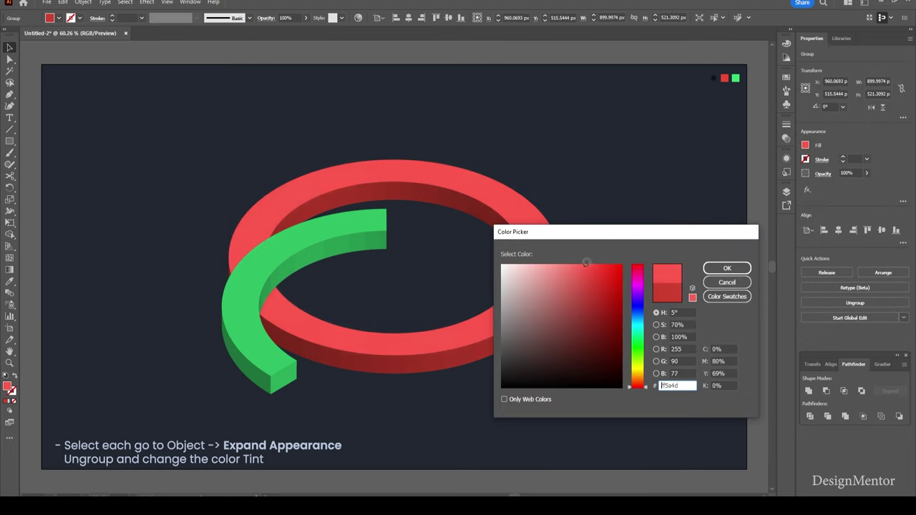
pyautogui.moveTo(585, 263)
pyautogui.mouseDown()
pyautogui.moveTo(609, 260)
pyautogui.moveTo(589, 256)
pyautogui.mouseUp()
pyautogui.click(727, 268)
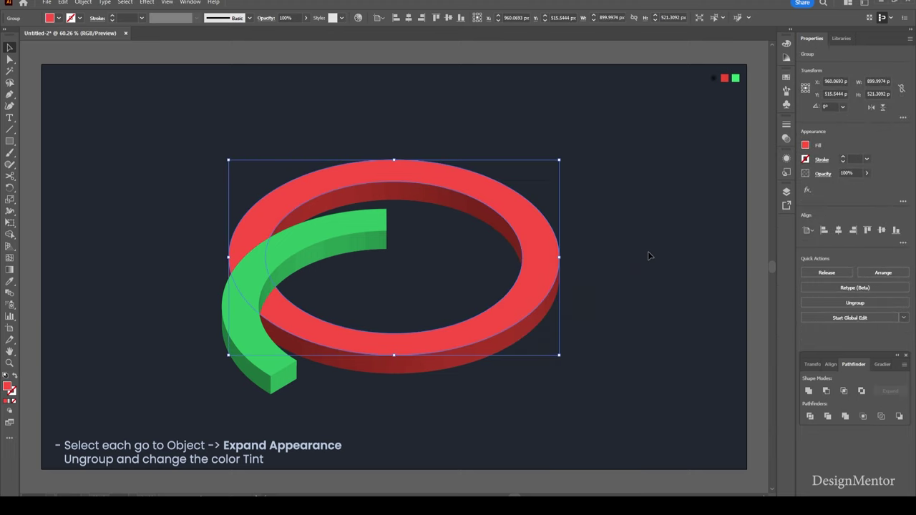
# Step: Fill the red ring's inner wall with deep dark red 7a130b
pyautogui.click(444, 205)
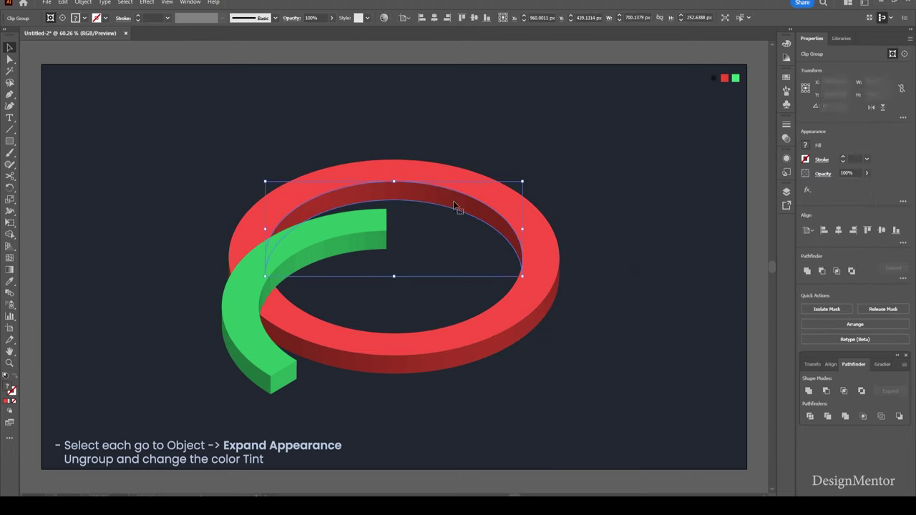
pyautogui.click(712, 304)
pyautogui.click(475, 342)
pyautogui.click(667, 351)
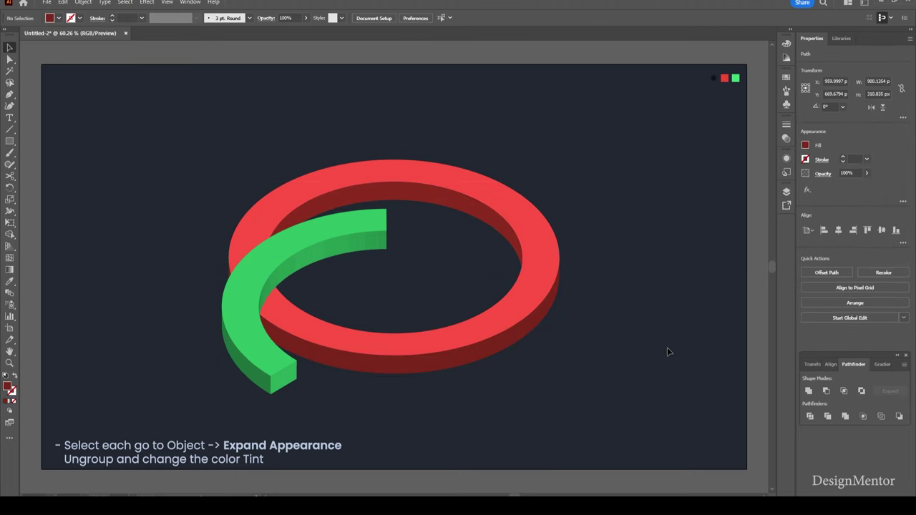
pyautogui.click(443, 205)
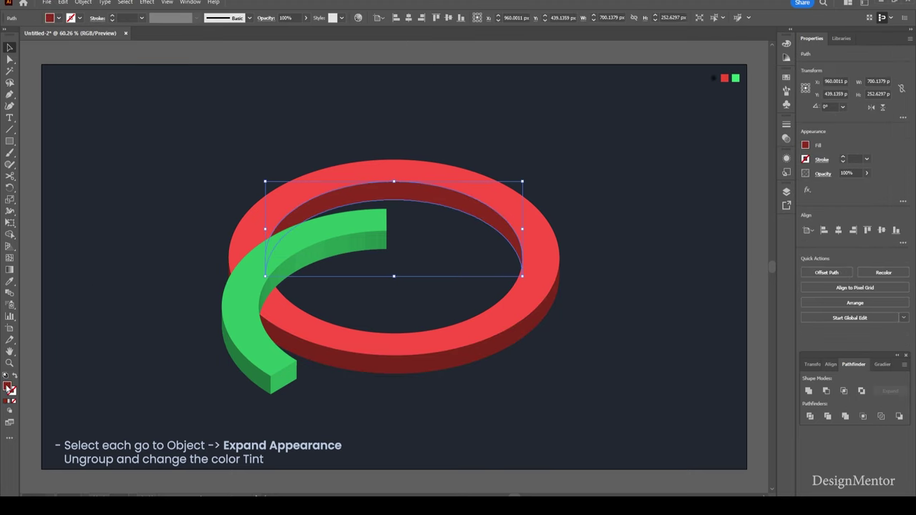
pyautogui.doubleClick(9, 387)
pyautogui.moveTo(593, 321); pyautogui.dragTo(611, 328)
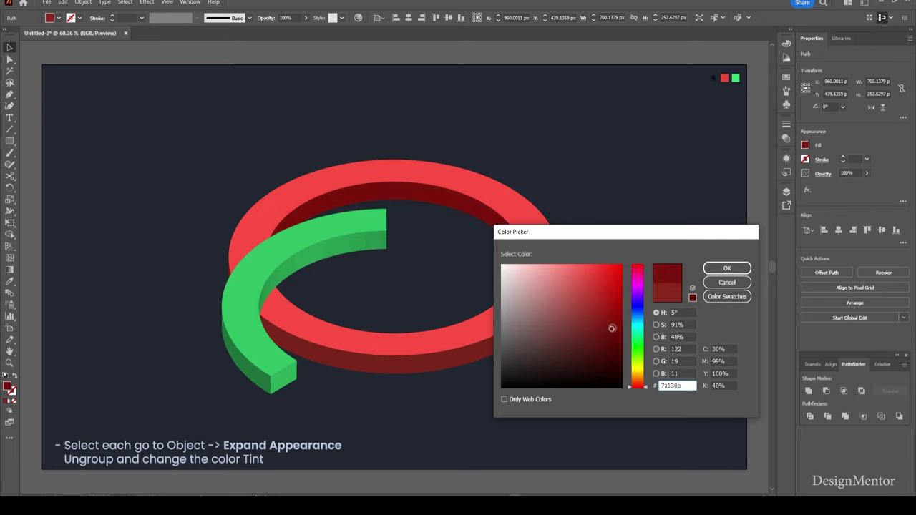
pyautogui.press('Return')
pyautogui.click(675, 299)
# Step: Nudge the green arc up and right until it sits flush on the red ring's left side
pyautogui.click(290, 254)
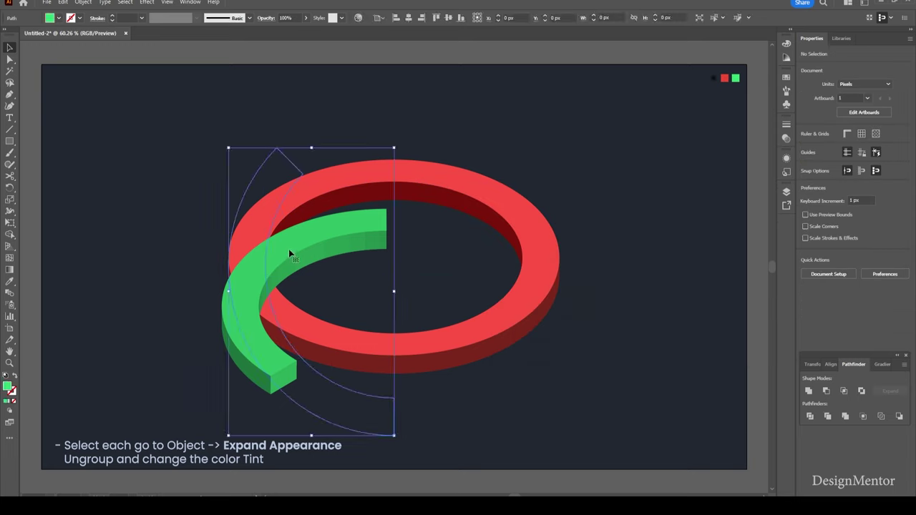
pyautogui.hotkey('shift', 'Up')
pyautogui.hotkey('shift', 'Up')
pyautogui.hotkey('shift', 'Up')
pyautogui.hotkey('shift', 'Up')
pyautogui.hotkey('shift', 'Up')
pyautogui.hotkey('shift', 'Up')
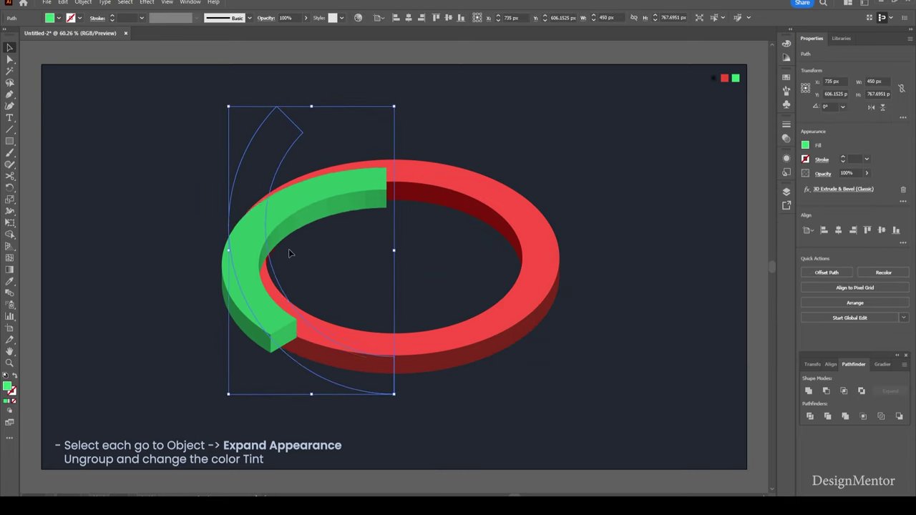
pyautogui.hotkey('shift', 'Up')
pyautogui.hotkey('shift', 'Up')
pyautogui.hotkey('shift', 'Up')
pyautogui.hotkey('shift', 'Up')
pyautogui.hotkey('shift', 'Up')
pyautogui.hotkey('shift', 'Right')
pyautogui.hotkey('shift', 'Right')
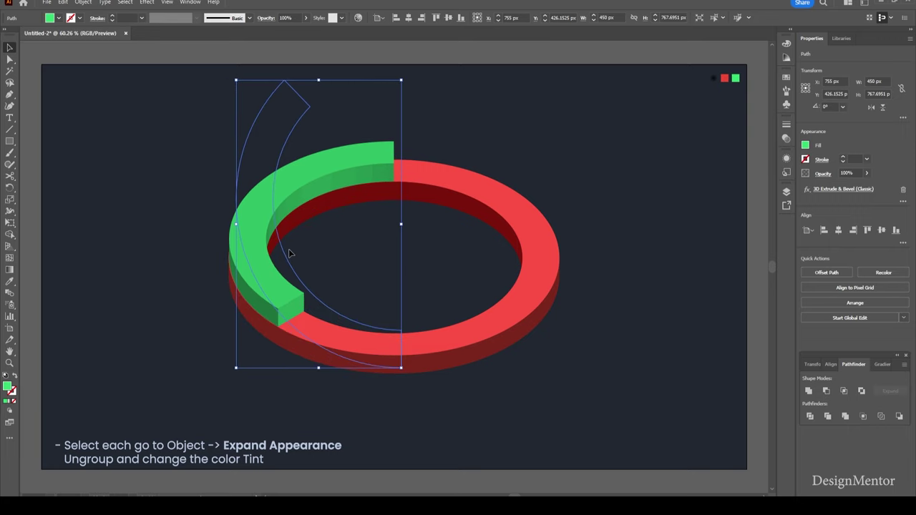
pyautogui.click(472, 139)
pyautogui.click(83, 2)
# Step: Expand the green arc's 3D appearance and ungroup it into separate faces
pyautogui.click(113, 137)
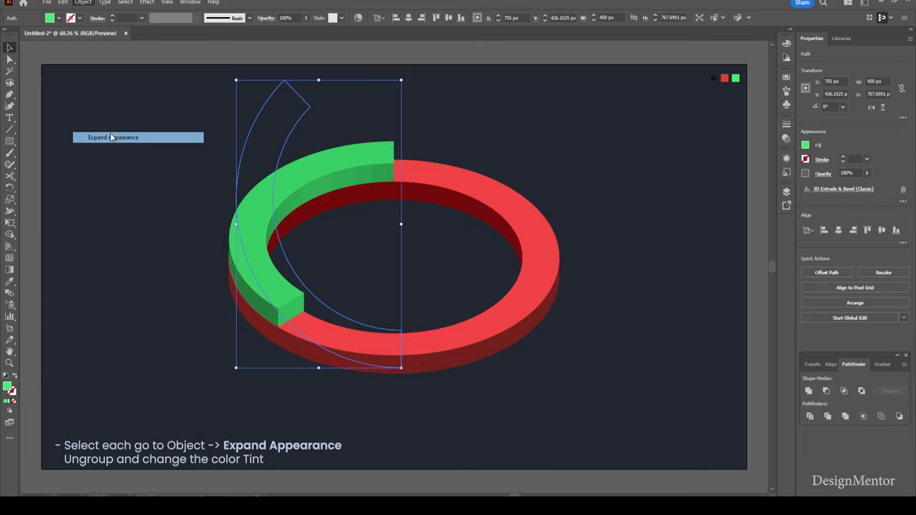
pyautogui.click(83, 3)
pyautogui.click(378, 153)
pyautogui.rightClick(353, 153)
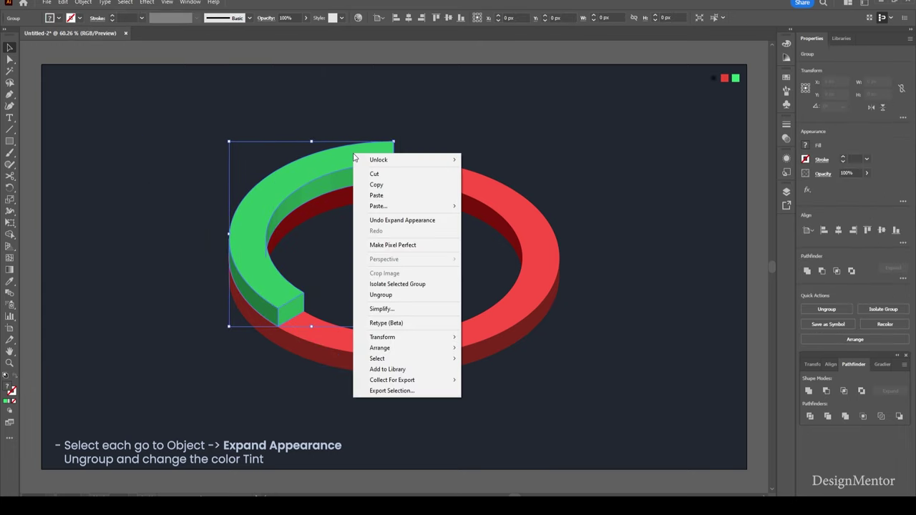
pyautogui.click(379, 293)
pyautogui.click(315, 166)
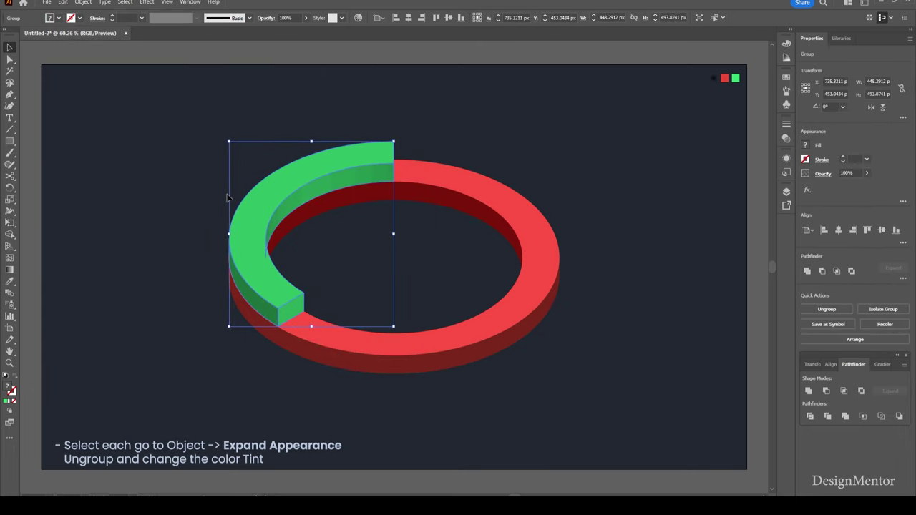
pyautogui.rightClick(295, 177)
pyautogui.click(333, 317)
# Step: Recolour the green arc's top face a brighter green
pyautogui.click(346, 158)
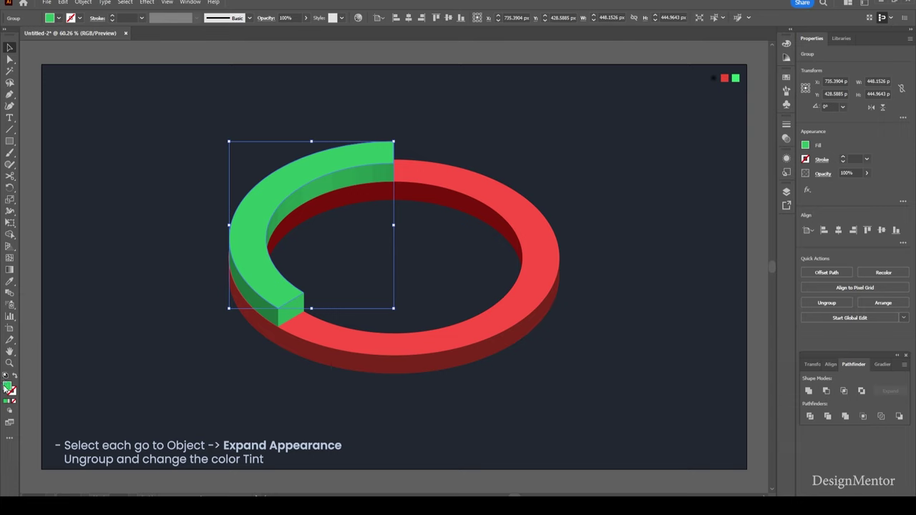
pyautogui.doubleClick(7, 386)
pyautogui.click(586, 281)
pyautogui.moveTo(585, 281); pyautogui.dragTo(579, 269)
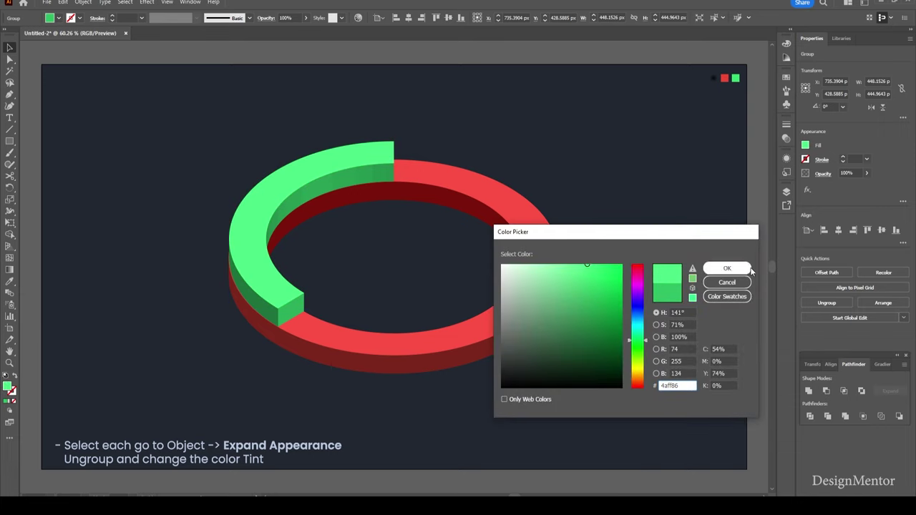
pyautogui.click(726, 268)
# Step: Ungroup the pieces further and shade the arc's inner wall a darker green
pyautogui.hotkey('ctrl', 'shift', 'g')
pyautogui.click(367, 179)
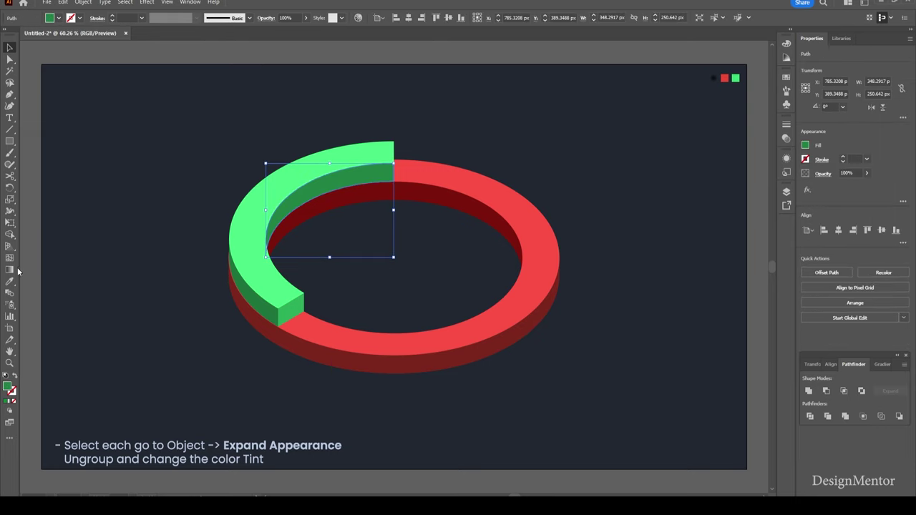
pyautogui.doubleClick(8, 386)
pyautogui.click(595, 342)
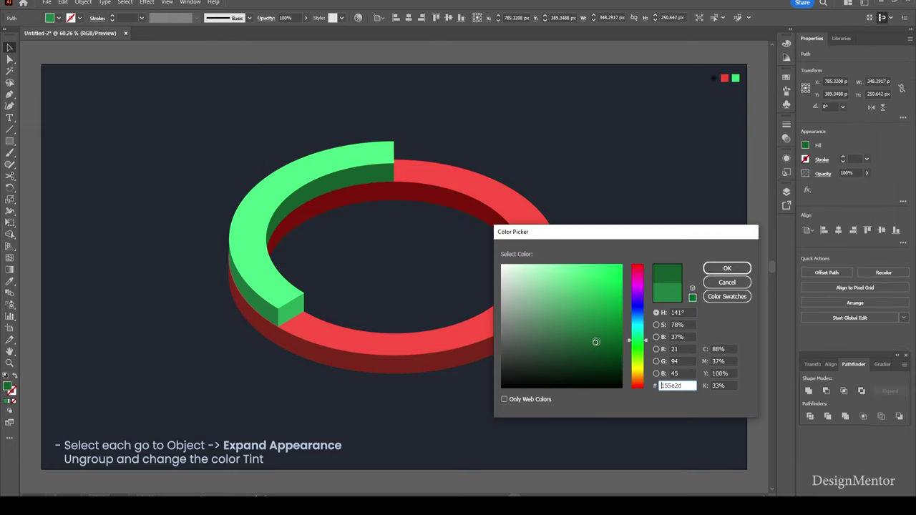
pyautogui.click(717, 272)
pyautogui.click(621, 172)
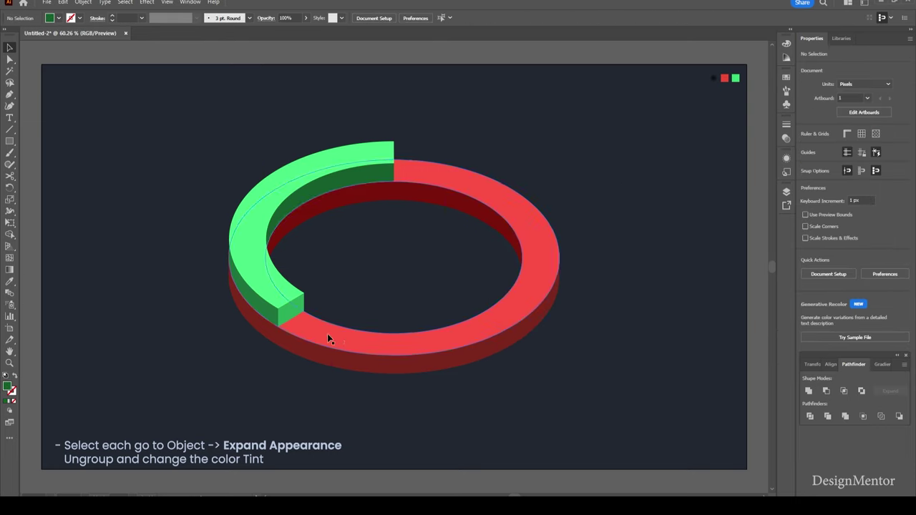
# Step: Give the arc's end cap a new green shade, leaving the outer side unchanged
pyautogui.click(266, 315)
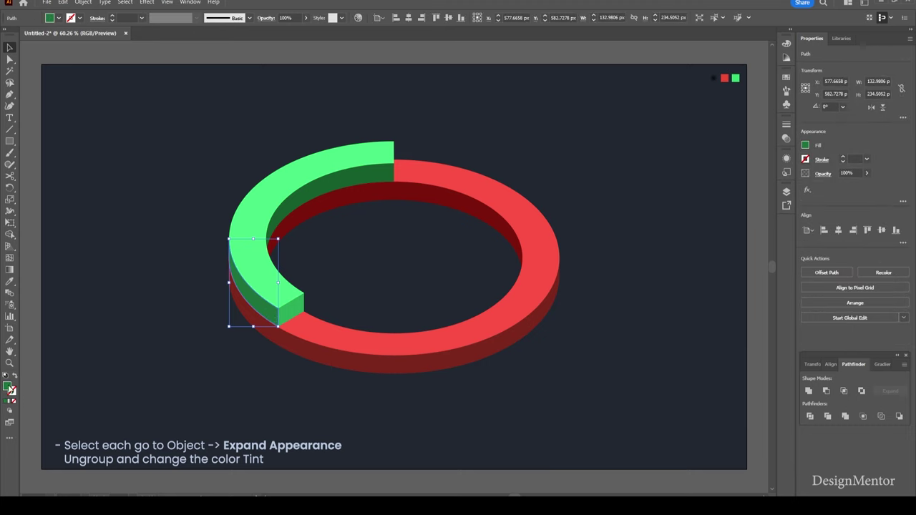
pyautogui.doubleClick(7, 386)
pyautogui.click(600, 343)
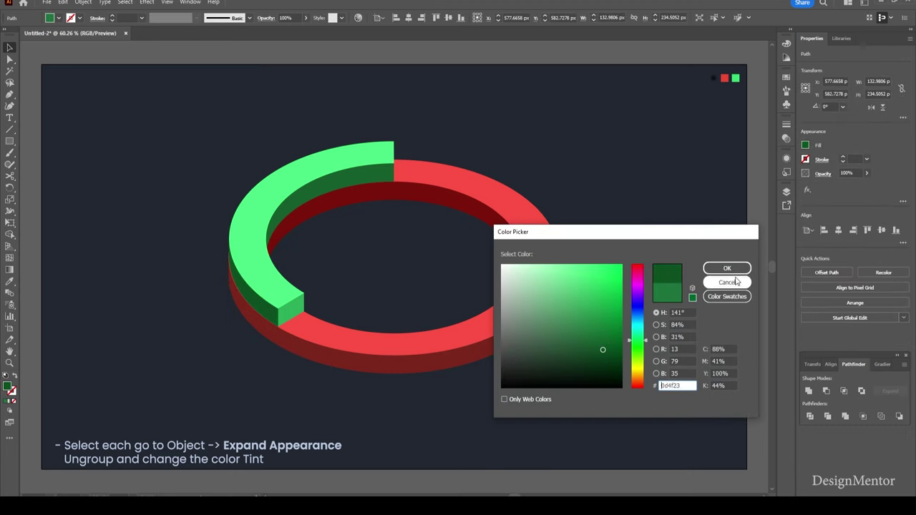
pyautogui.click(710, 283)
pyautogui.click(290, 311)
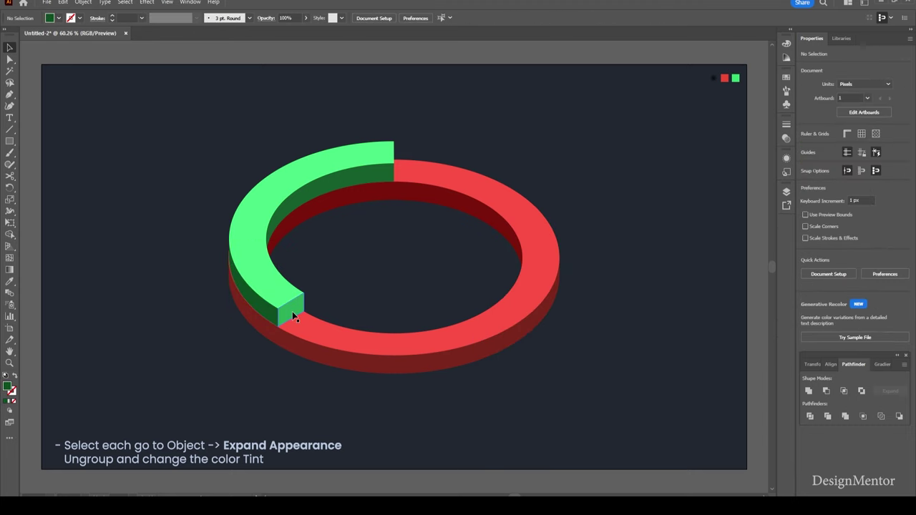
pyautogui.doubleClick(7, 386)
pyautogui.click(599, 311)
pyautogui.click(726, 267)
pyautogui.click(645, 206)
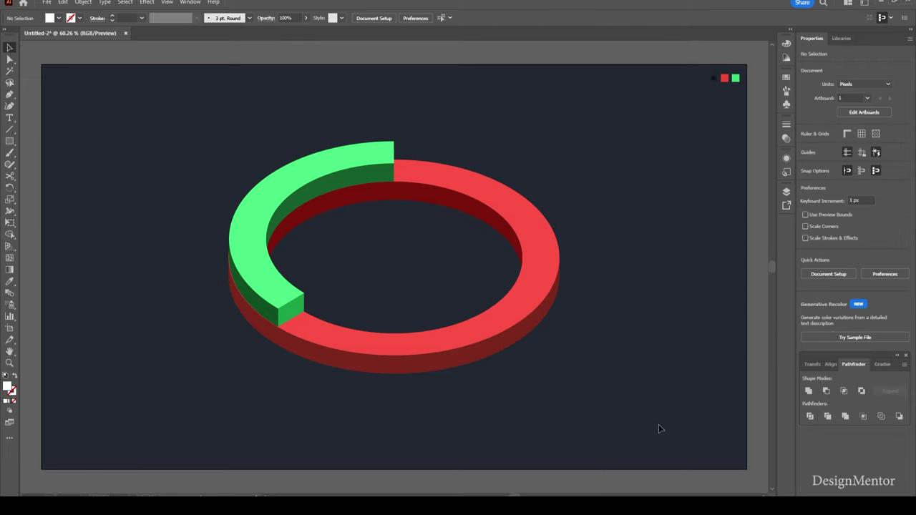
# Step: Place a white-filled text object inside the ring
pyautogui.click(9, 117)
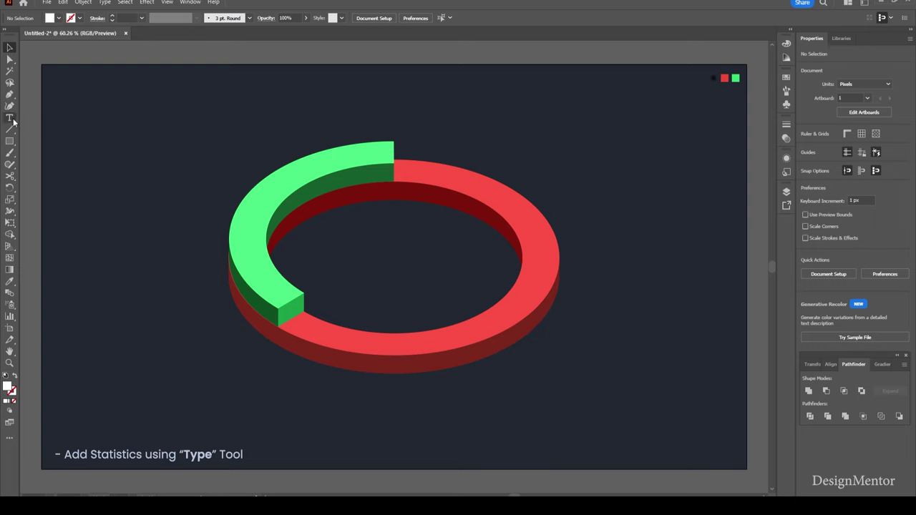
pyautogui.click(344, 256)
pyautogui.click(59, 18)
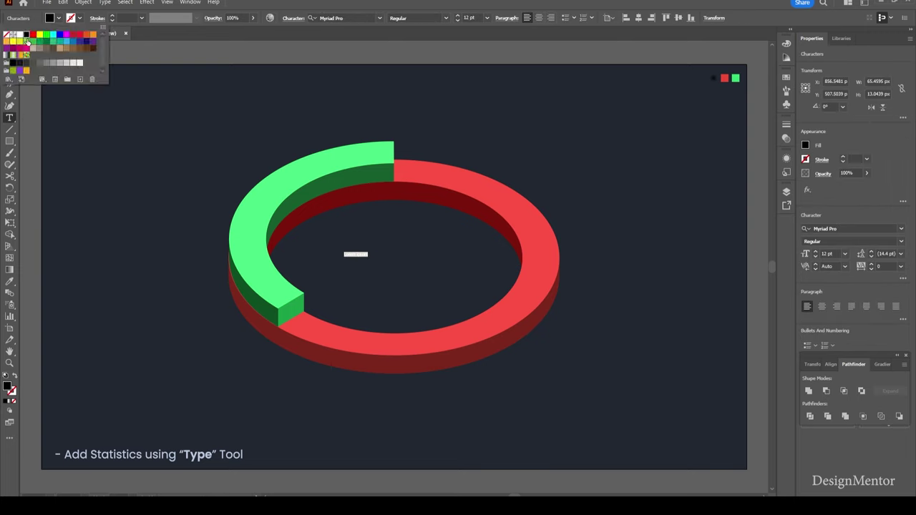
pyautogui.click(22, 38)
# Step: Set the text to Open Sans Bold at 100 pt
pyautogui.click(827, 254)
pyautogui.press('Up')
pyautogui.press('Up')
pyautogui.press('Up')
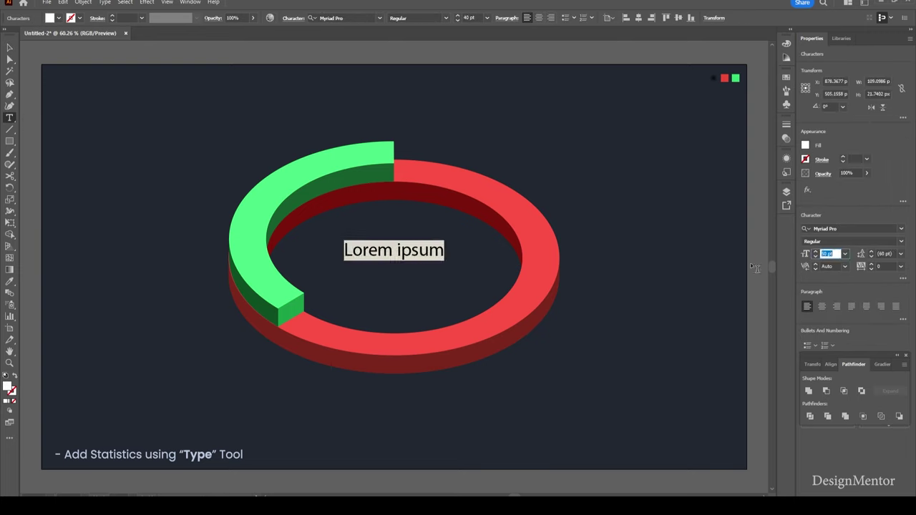
pyautogui.press('Up')
pyautogui.press('Up')
pyautogui.press('Up')
pyautogui.press('Up')
pyautogui.press('Up')
pyautogui.press('Up')
pyautogui.press('Up')
pyautogui.press('Up')
pyautogui.press('Up')
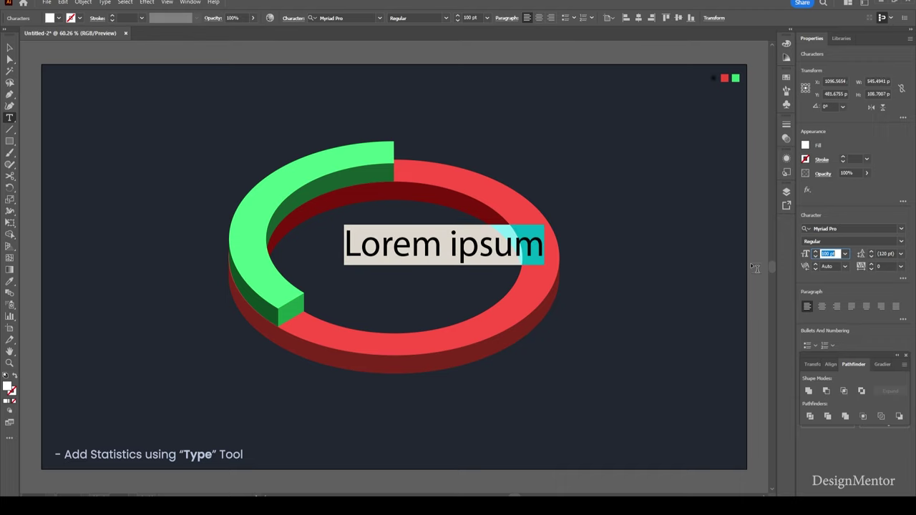
pyautogui.write('24')
pyautogui.click(844, 227)
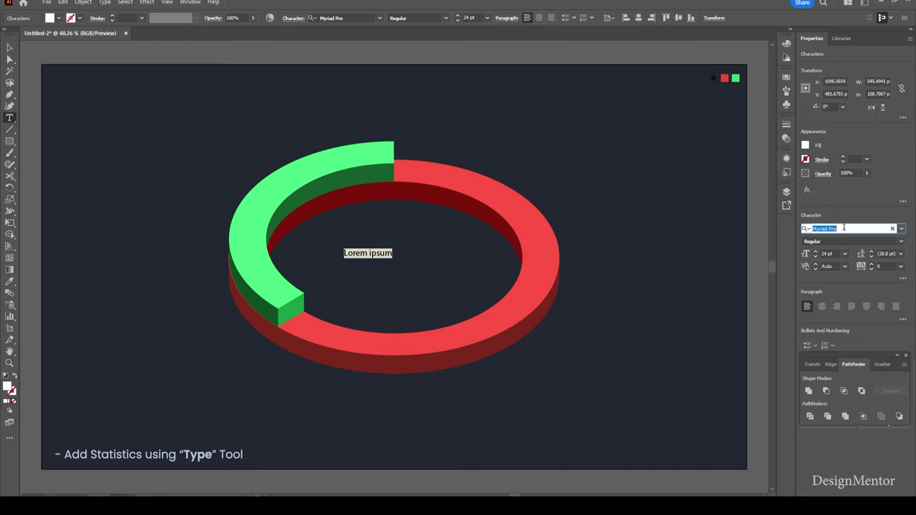
pyautogui.write('open sans')
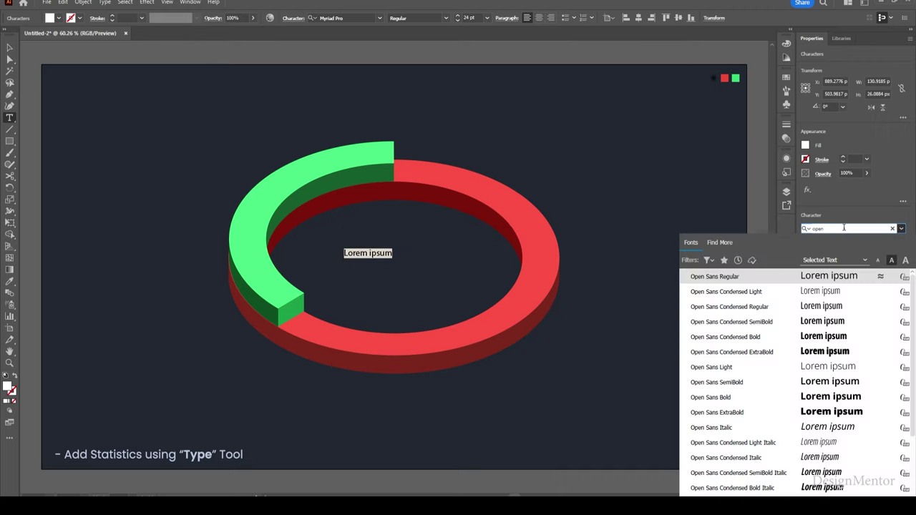
pyautogui.click(727, 402)
pyautogui.click(827, 254)
pyautogui.press('Up')
pyautogui.press('Up')
pyautogui.press('Up')
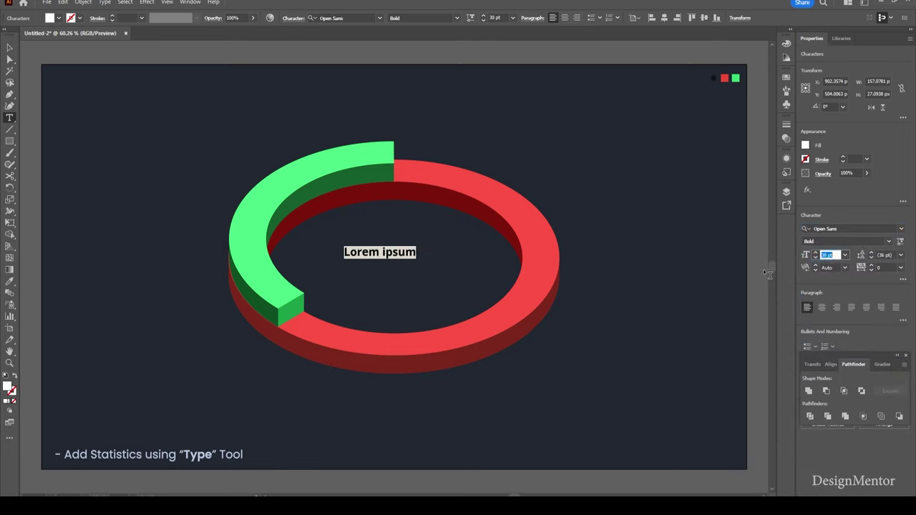
pyautogui.press('Up')
pyautogui.press('Up')
pyautogui.press('Up')
pyautogui.press('Up')
pyautogui.press('Up')
pyautogui.press('Up')
# Step: Replace the placeholder text with 2480
pyautogui.click(467, 245)
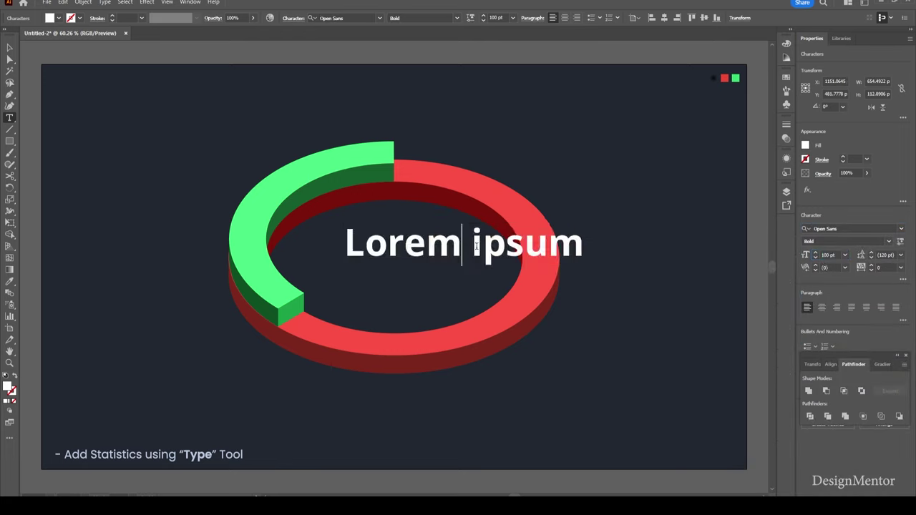
pyautogui.hotkey('ctrl', 'a')
pyautogui.write('2480')
pyautogui.press('Escape')
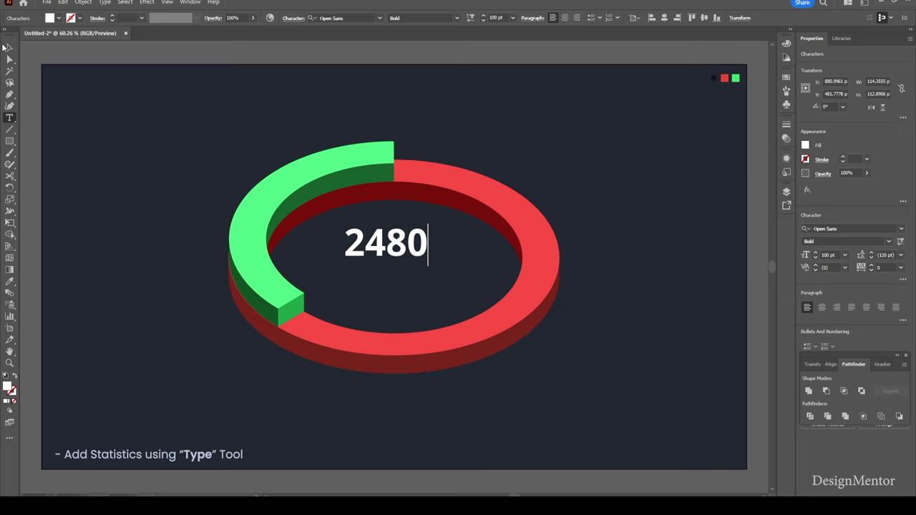
# Step: Convert the 2480 text into outlines
pyautogui.click(451, 215)
pyautogui.click(404, 244)
pyautogui.rightClick(399, 210)
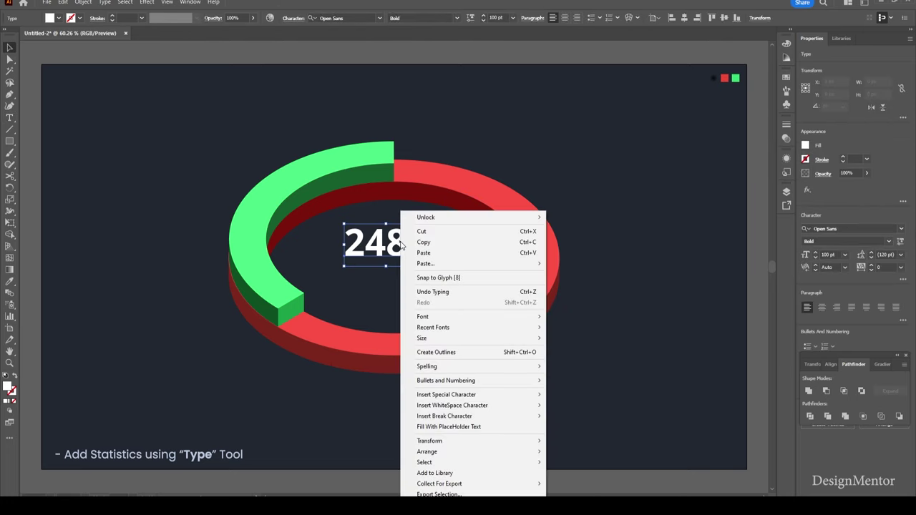
pyautogui.click(438, 351)
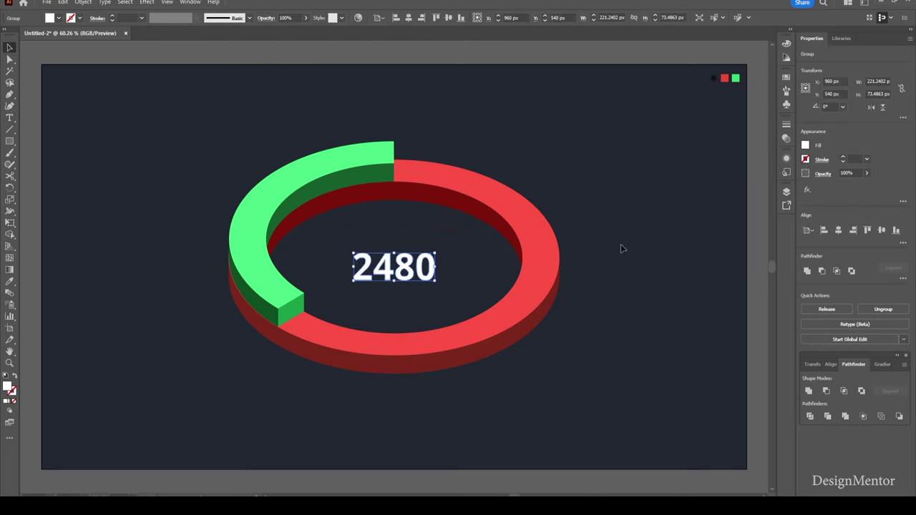
# Step: Apply Extrude & Bevel (Classic) to the 2480 outlines: Isometric Top position, 0 pt depth
pyautogui.click(408, 266)
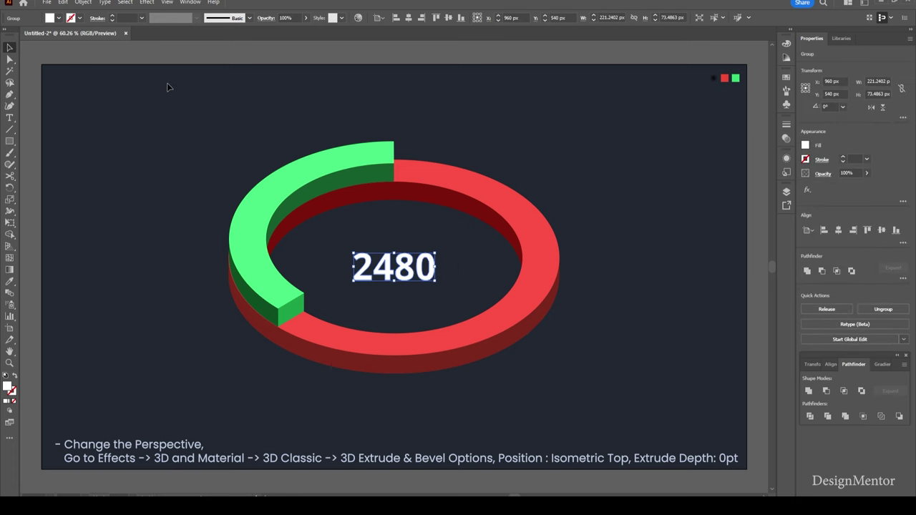
pyautogui.click(145, 3)
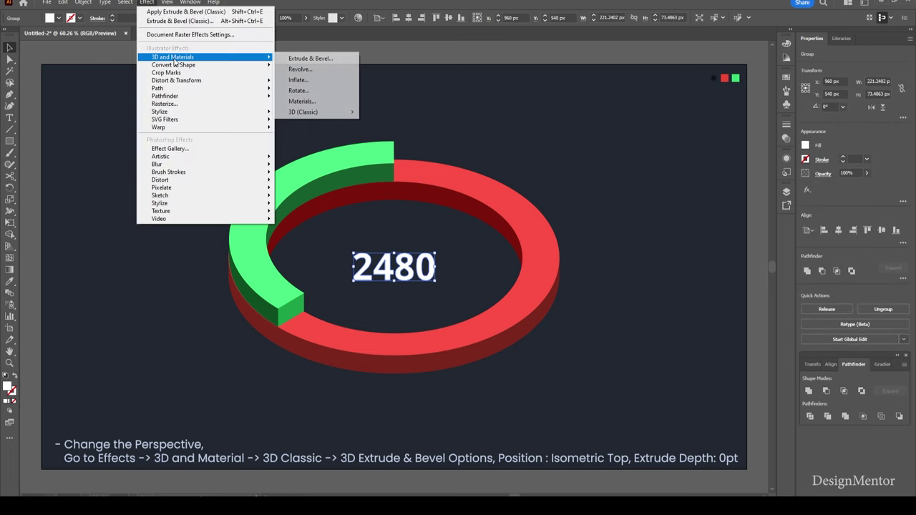
pyautogui.moveTo(172, 56)
pyautogui.moveTo(303, 112)
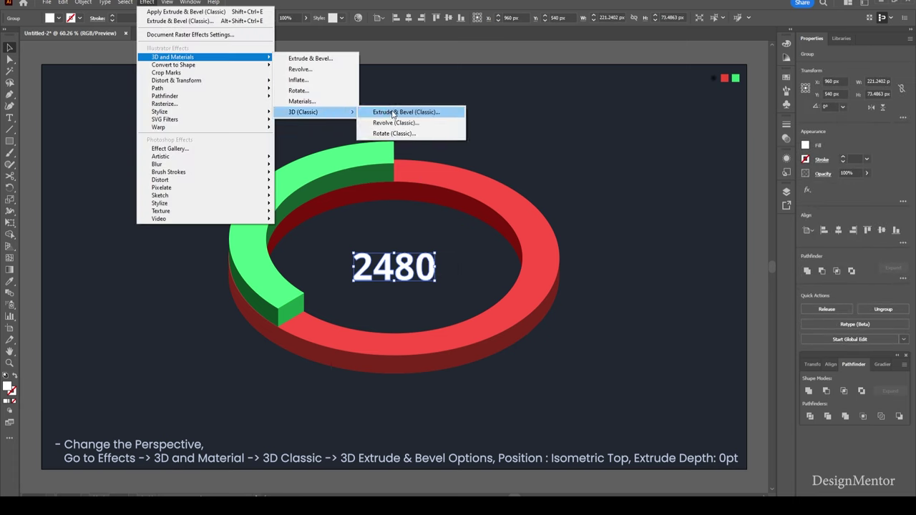
pyautogui.click(394, 113)
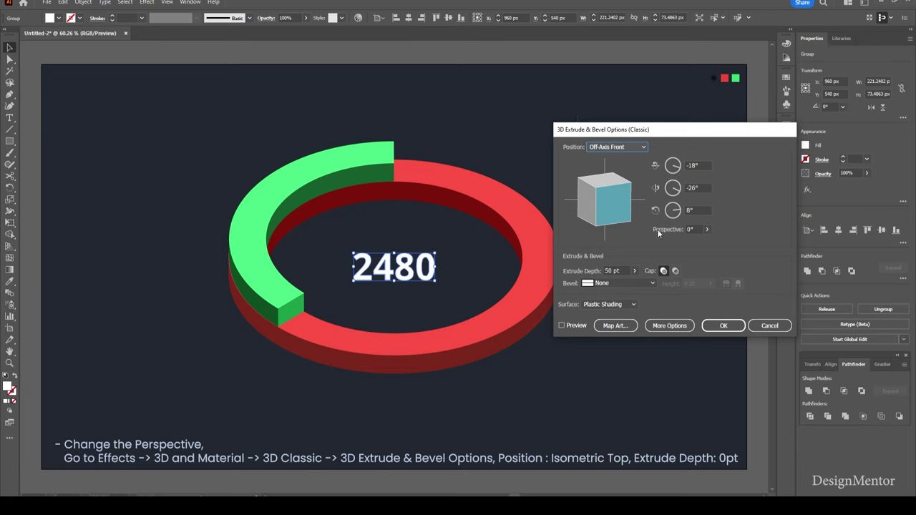
pyautogui.click(561, 325)
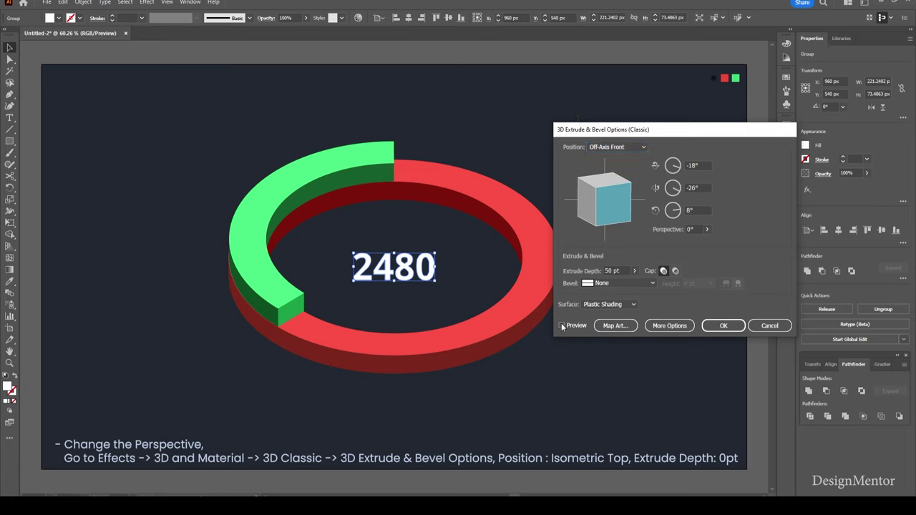
pyautogui.click(562, 326)
pyautogui.click(616, 146)
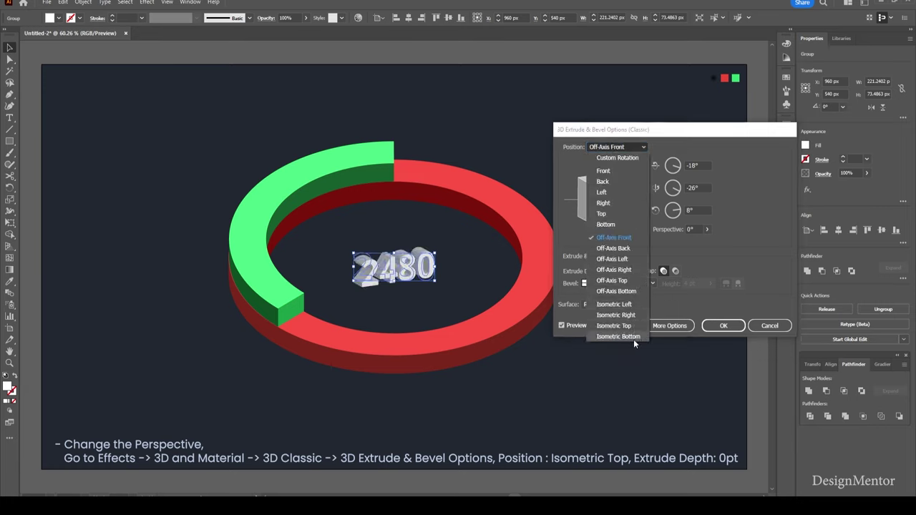
pyautogui.click(614, 325)
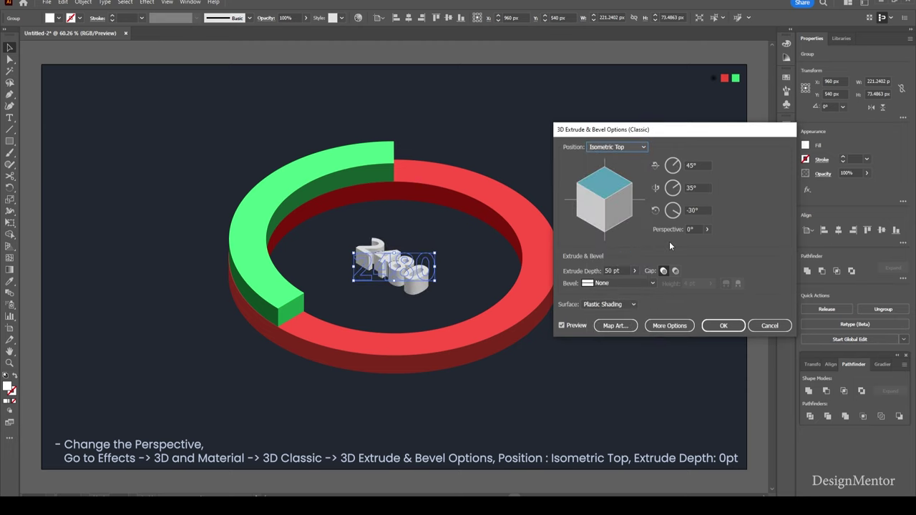
pyautogui.doubleClick(616, 270)
pyautogui.write('0')
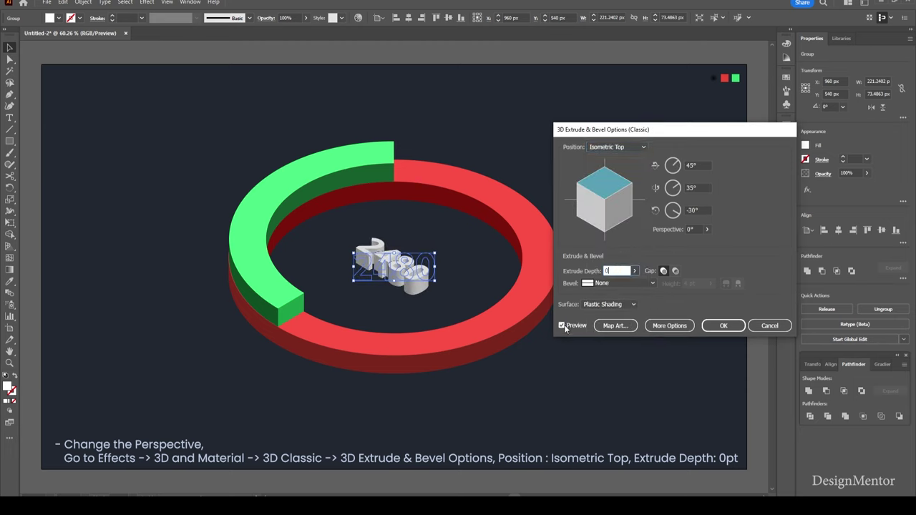
pyautogui.click(563, 326)
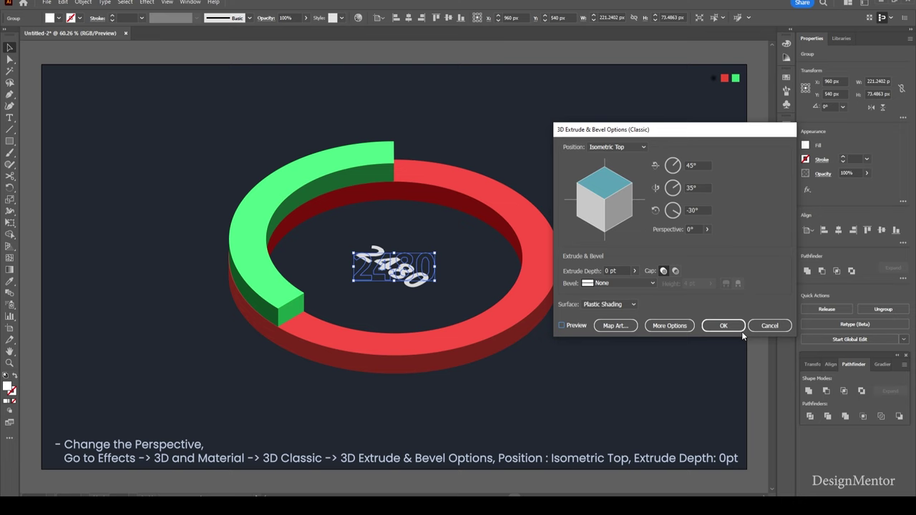
pyautogui.click(724, 326)
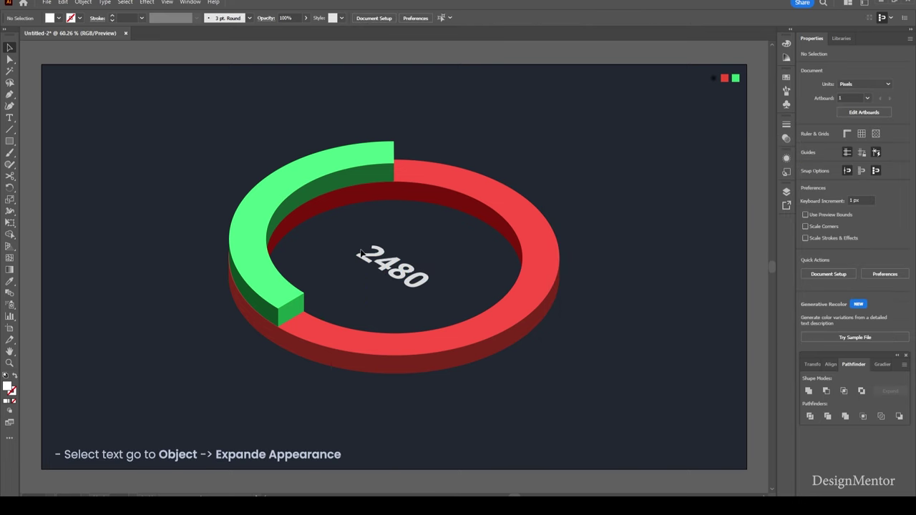
# Step: Expand the slanted 2480 label's 3D appearance and drag it into place
pyautogui.click(361, 261)
pyautogui.click(80, 3)
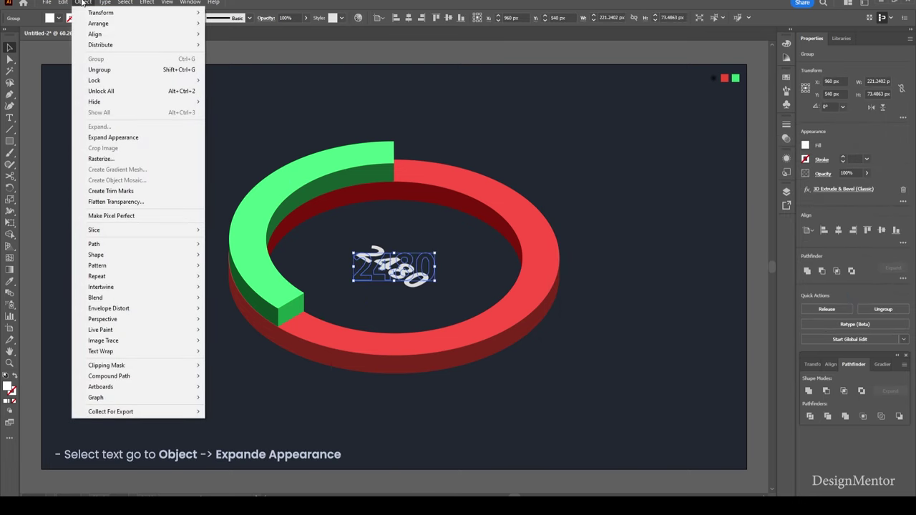
pyautogui.click(114, 137)
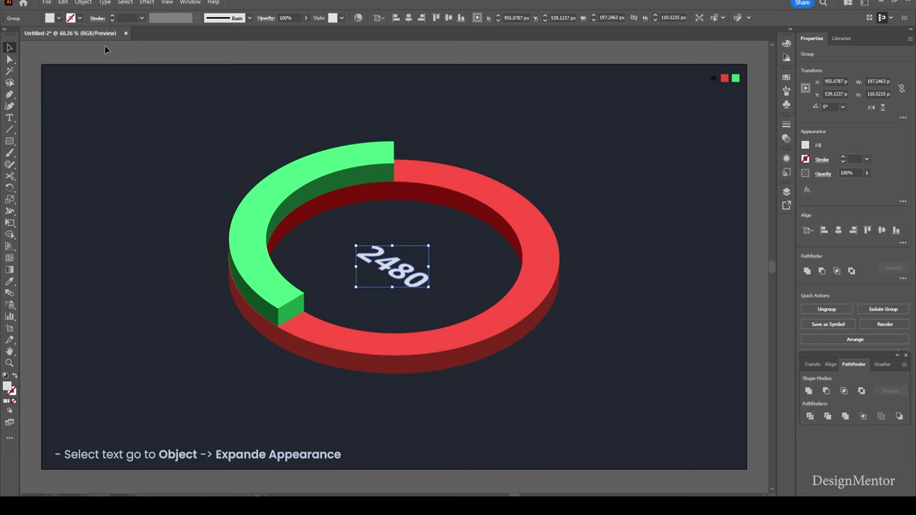
pyautogui.click(83, 2)
pyautogui.click(620, 242)
pyautogui.moveTo(392, 266); pyautogui.dragTo(372, 255)
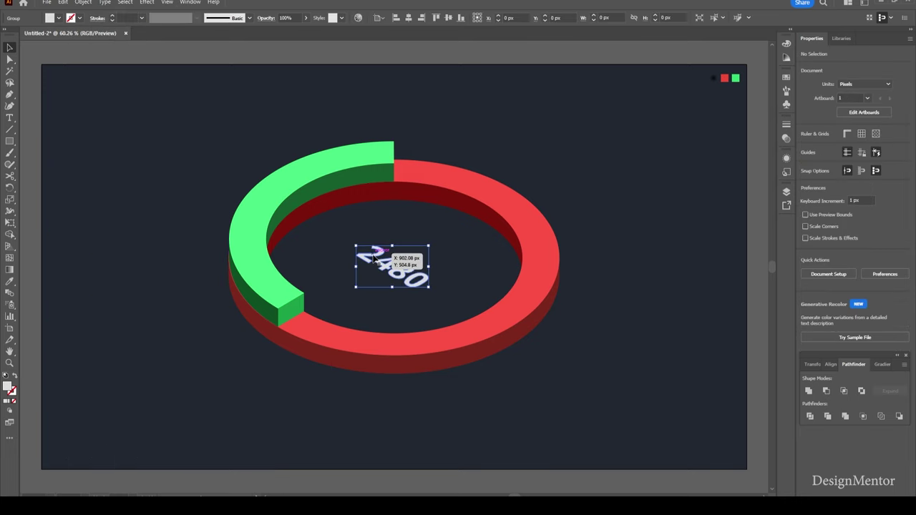
# Step: Fill the 2480 label with pure white
pyautogui.click(60, 19)
pyautogui.click(79, 68)
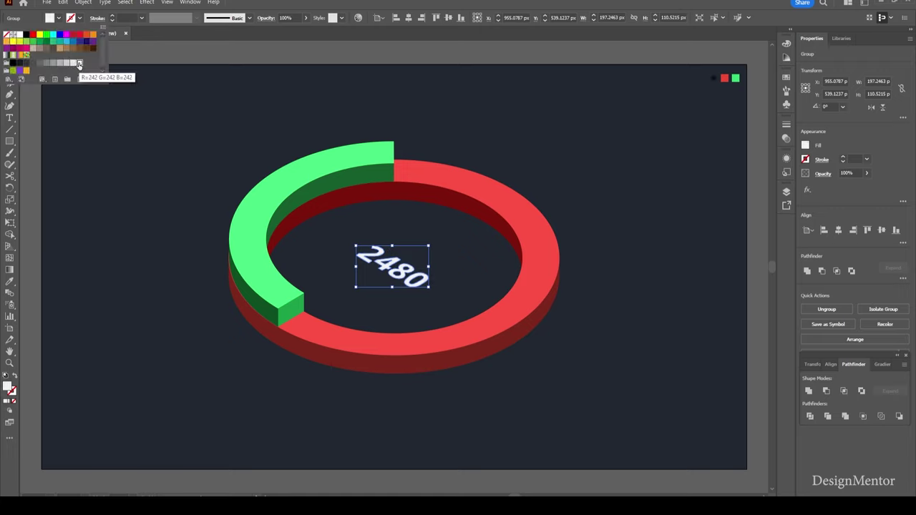
pyautogui.click(184, 148)
pyautogui.click(567, 158)
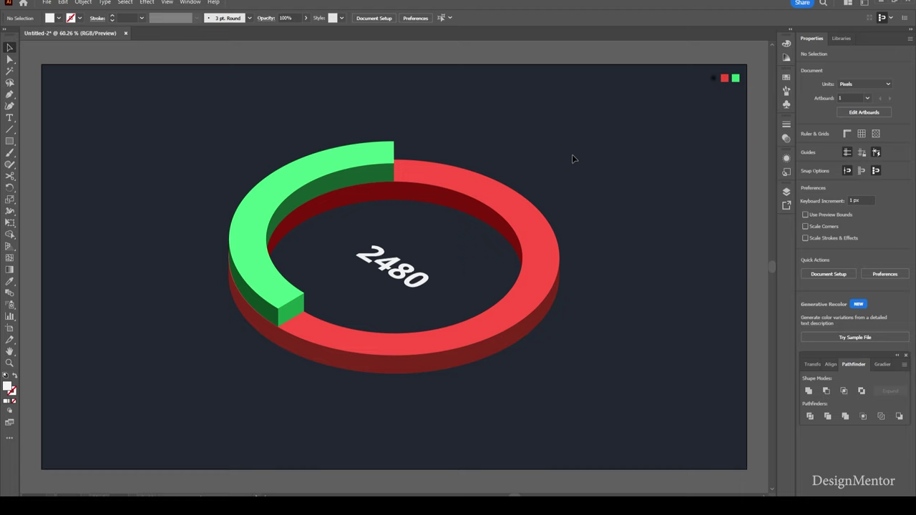
# Step: Centre the 2480 label horizontally and vertically on the artboard
pyautogui.click(399, 266)
pyautogui.click(838, 230)
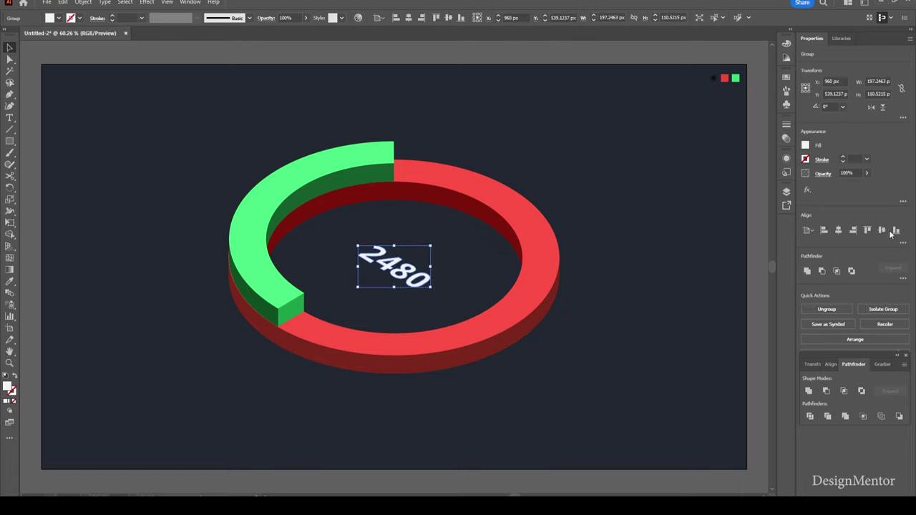
pyautogui.click(881, 230)
pyautogui.click(638, 284)
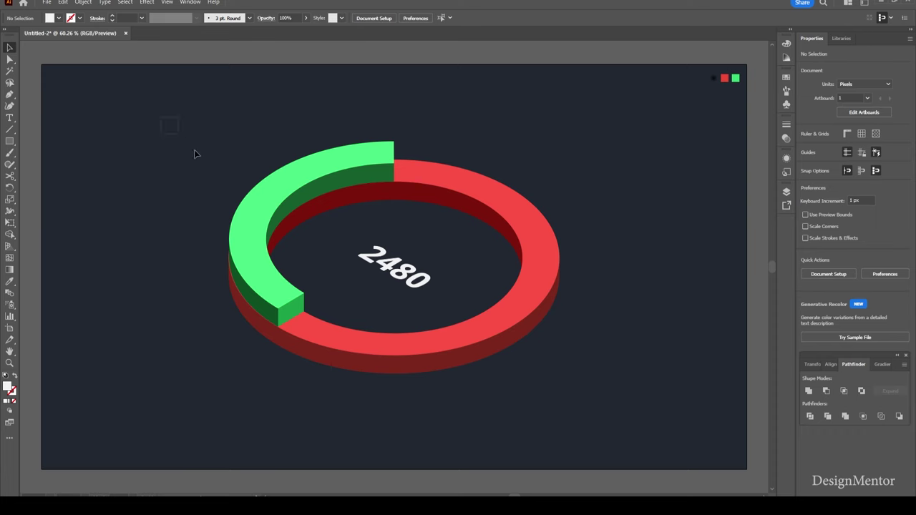
# Step: Group the ring pieces, scale the group up to about 1237 × 851 px, and centre it vertically
pyautogui.moveTo(166, 119); pyautogui.dragTo(627, 388)
pyautogui.rightClick(533, 256)
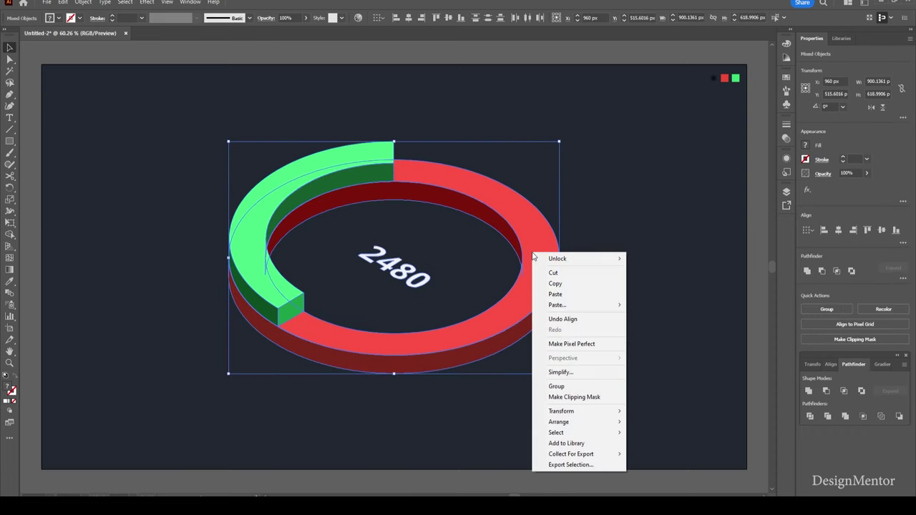
pyautogui.click(560, 389)
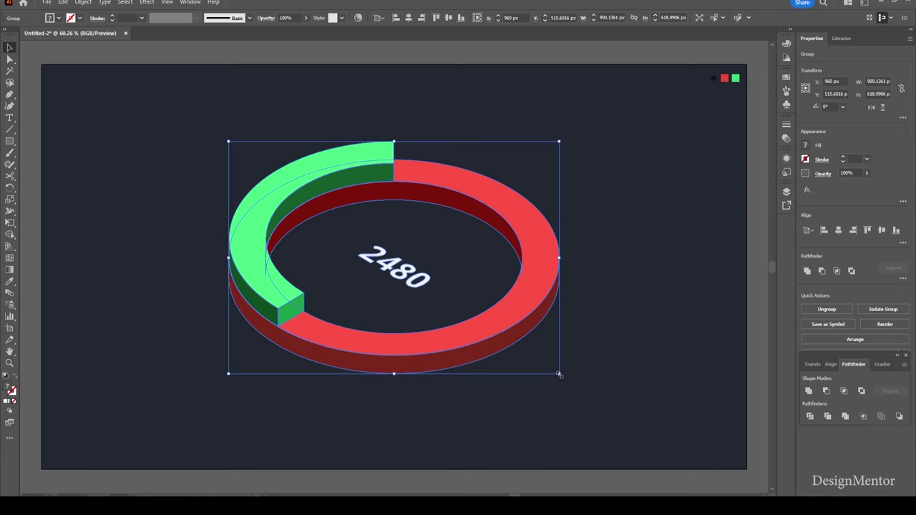
pyautogui.moveTo(558, 375); pyautogui.dragTo(620, 416)
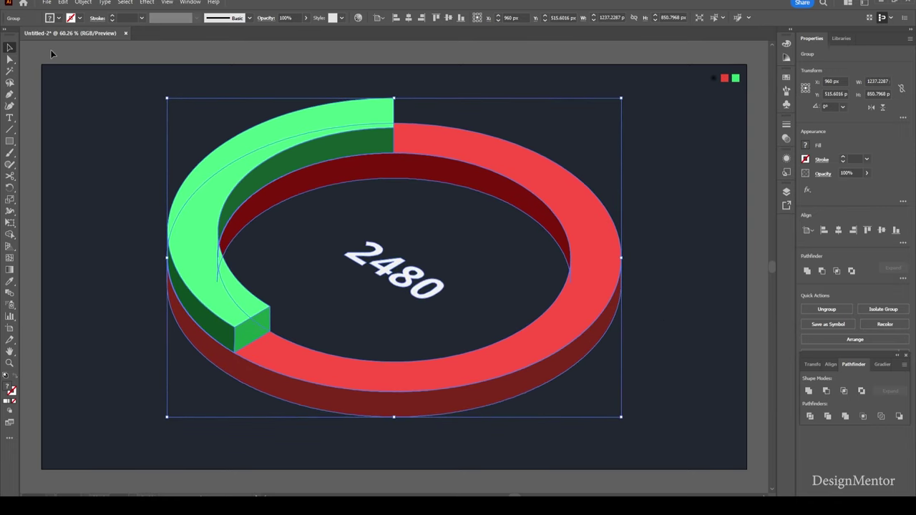
pyautogui.click(350, 94)
pyautogui.click(351, 127)
pyautogui.click(881, 231)
pyautogui.click(697, 273)
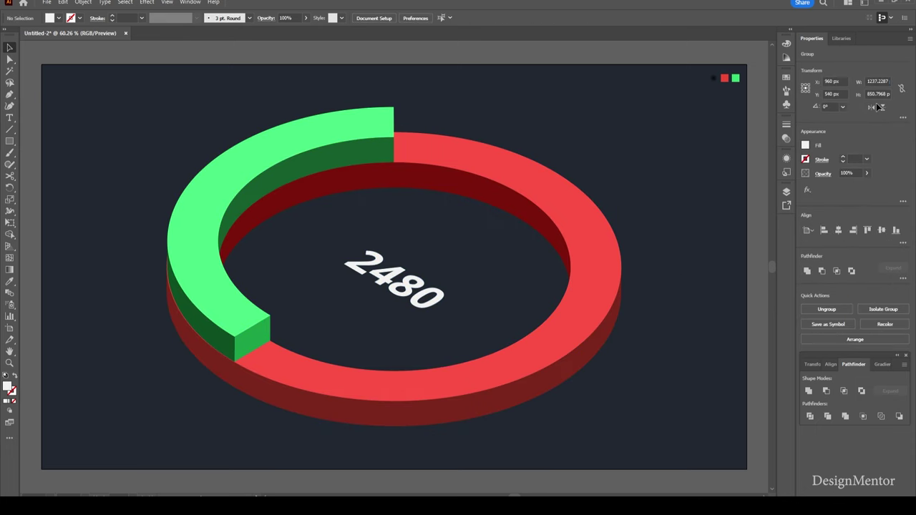